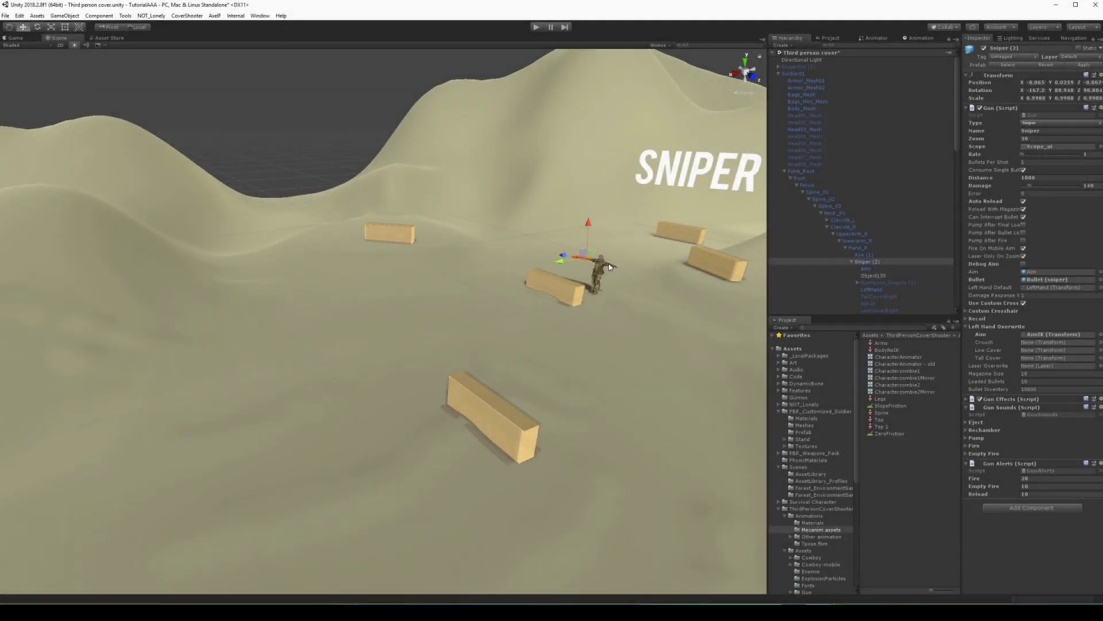
# Select the Soldier01 character and orbit the view to survey the surrounding level.
pyautogui.click(793, 73)
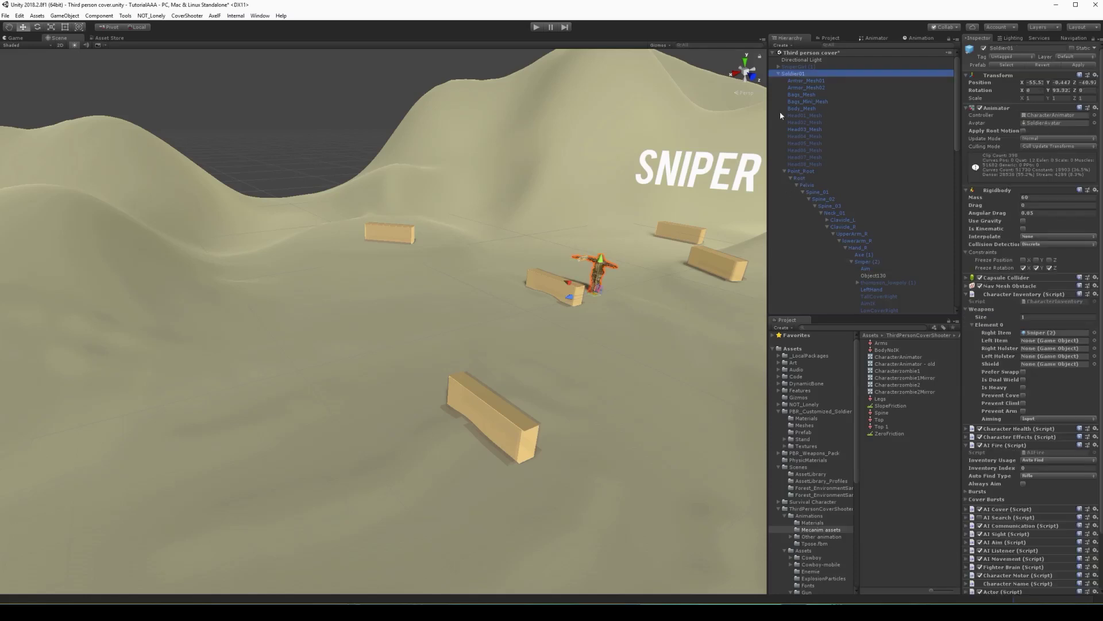
pyautogui.keyDown('alt'); pyautogui.moveTo(754, 143); pyautogui.dragTo(596, 216); pyautogui.keyUp('alt')
pyautogui.scroll(-5, 597, 216)
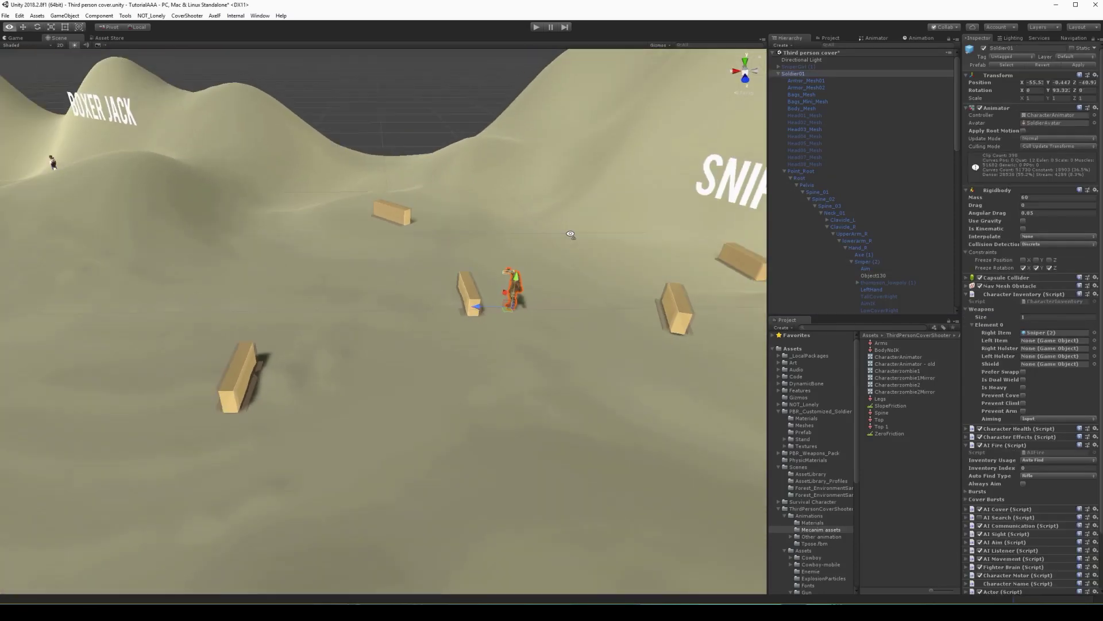
pyautogui.scroll(-5, 597, 216)
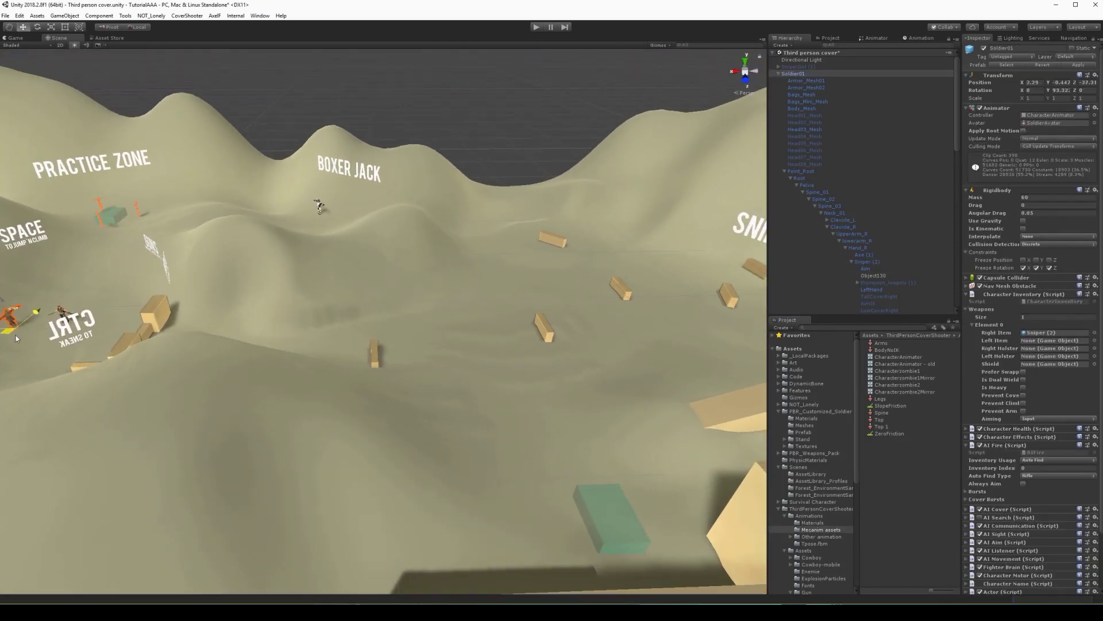
pyautogui.moveTo(94, 336)
pyautogui.keyDown('alt'); pyautogui.mouseDown()
pyautogui.moveTo(80, 310)
pyautogui.moveTo(225, 325)
pyautogui.moveTo(338, 275)
pyautogui.moveTo(519, 251)
pyautogui.moveTo(471, 336)
pyautogui.mouseUp(); pyautogui.keyUp('alt')
pyautogui.scroll(3, 471, 335)
pyautogui.scroll(3, 470, 335)
pyautogui.scroll(3, 465, 319)
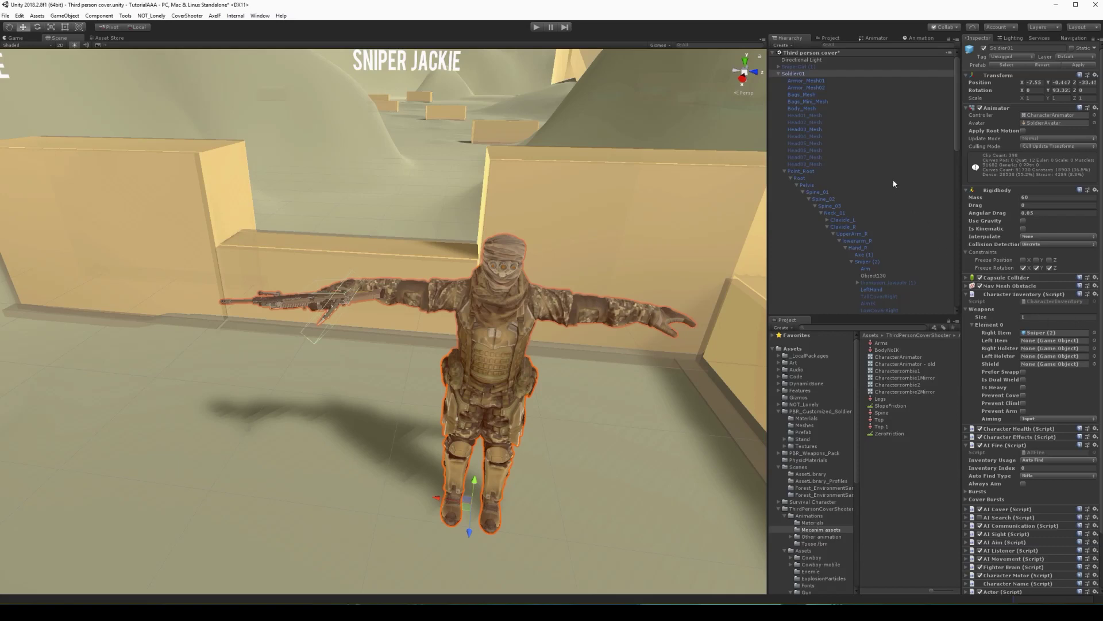
pyautogui.scroll(-3, 892, 180)
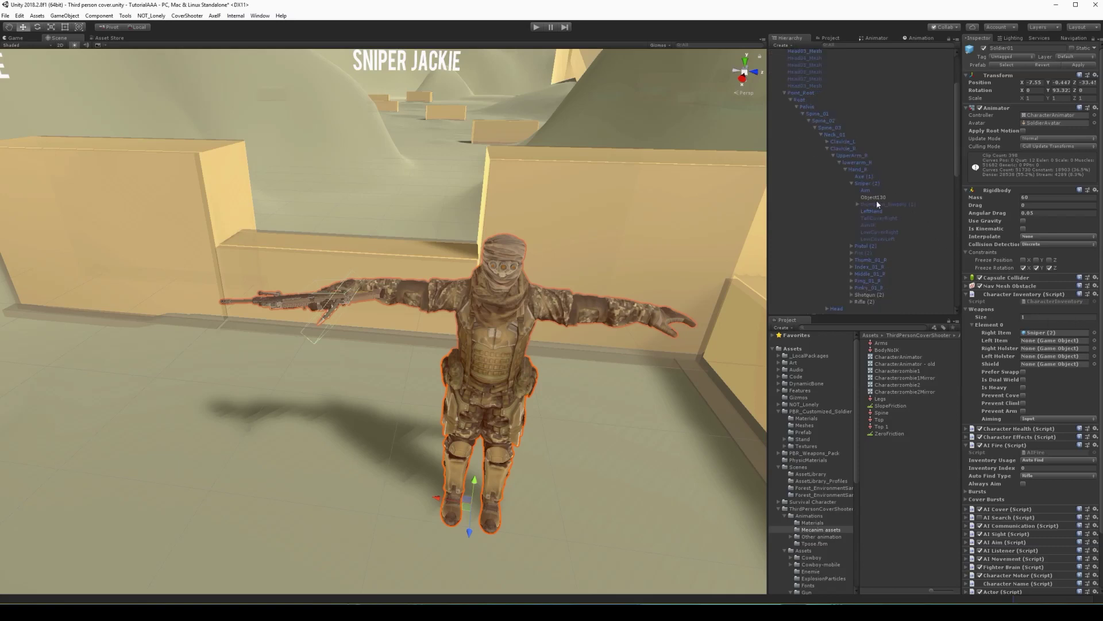
pyautogui.scroll(-2, 1066, 419)
pyautogui.scroll(-2, 1067, 448)
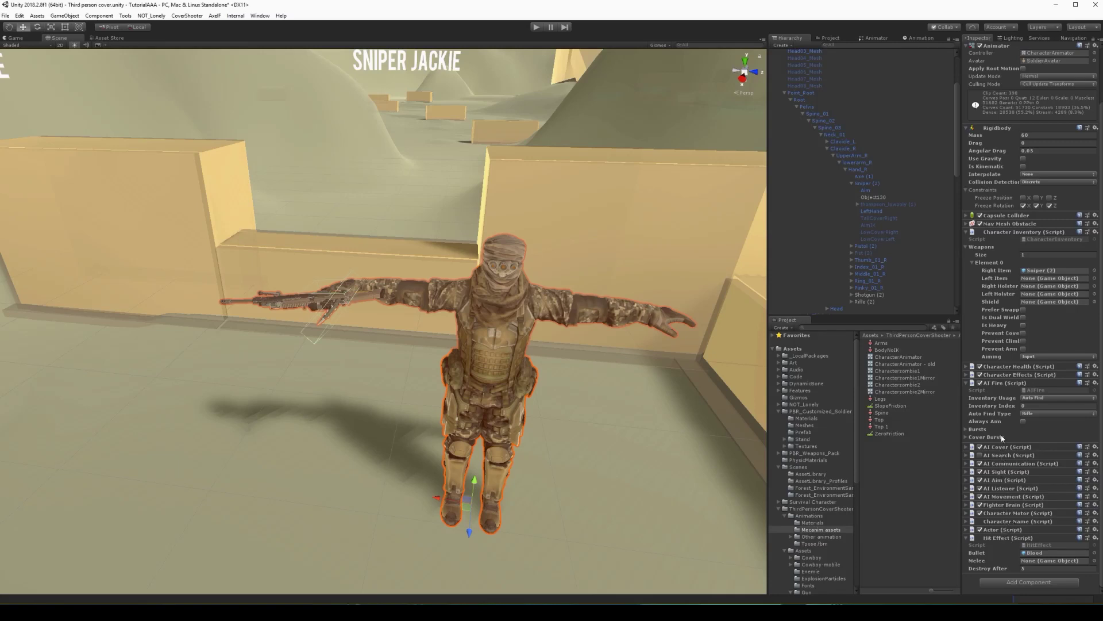
pyautogui.scroll(2, 1002, 431)
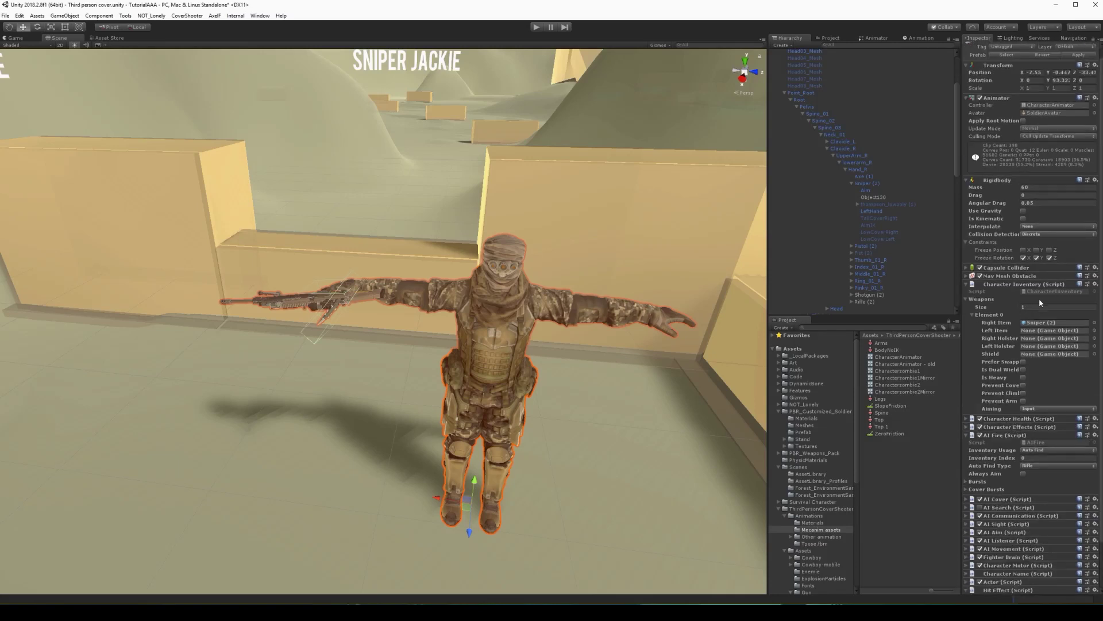
# Assign Axe (1) as the Character Inventory's right-hand item, then select the Sniper (2) object.
pyautogui.click(1043, 325)
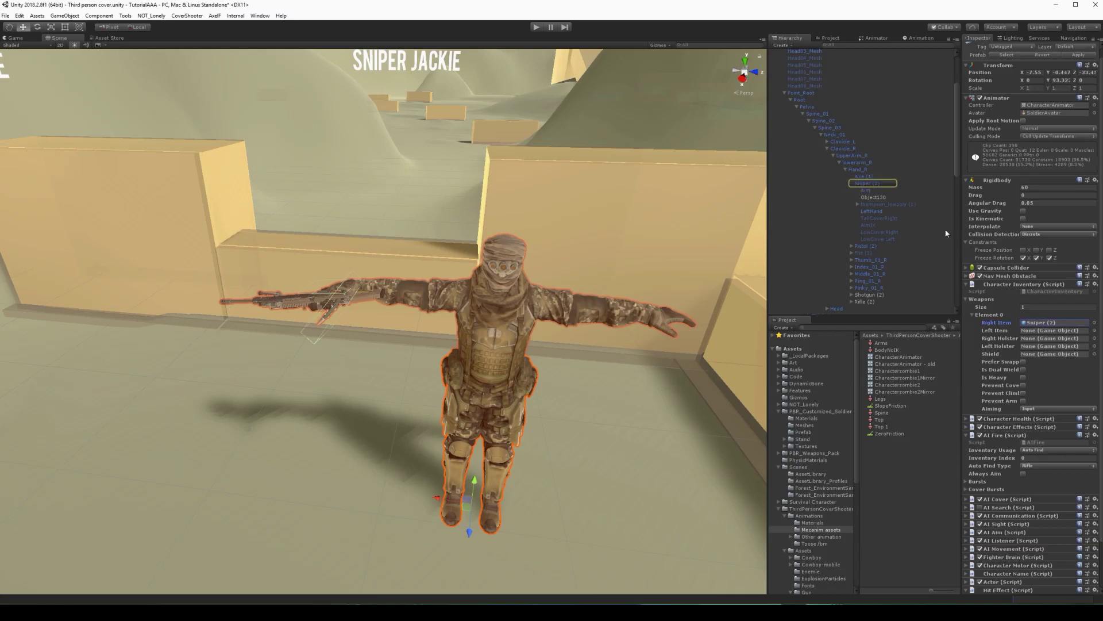
pyautogui.moveTo(1014, 306); pyautogui.dragTo(1040, 325)
pyautogui.click(869, 184)
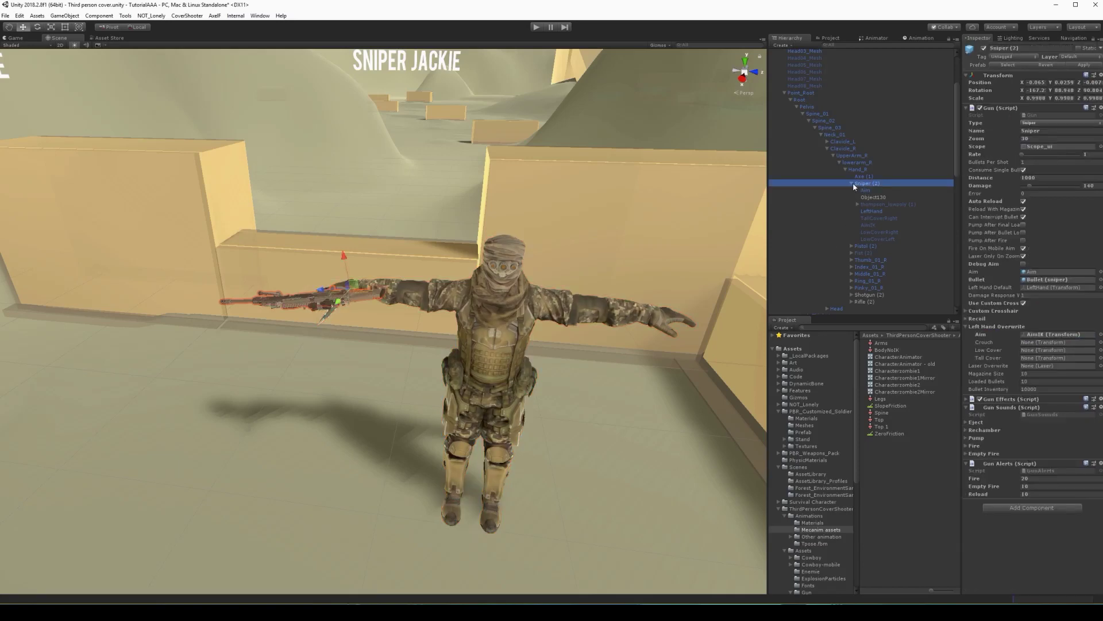
pyautogui.click(859, 185)
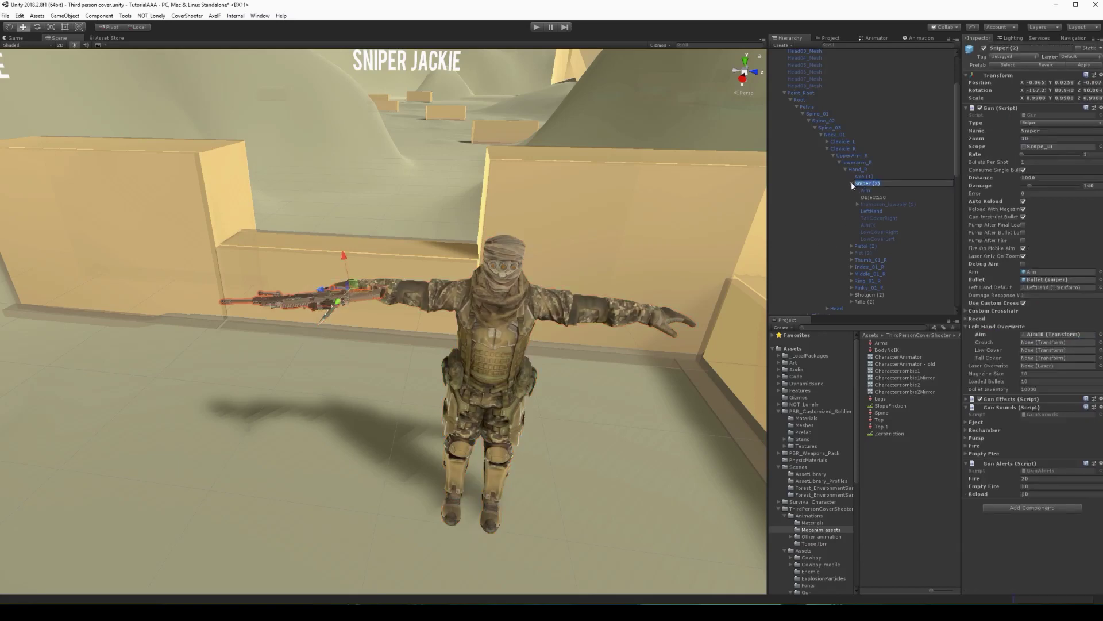
pyautogui.press('Return')
pyautogui.click(851, 184)
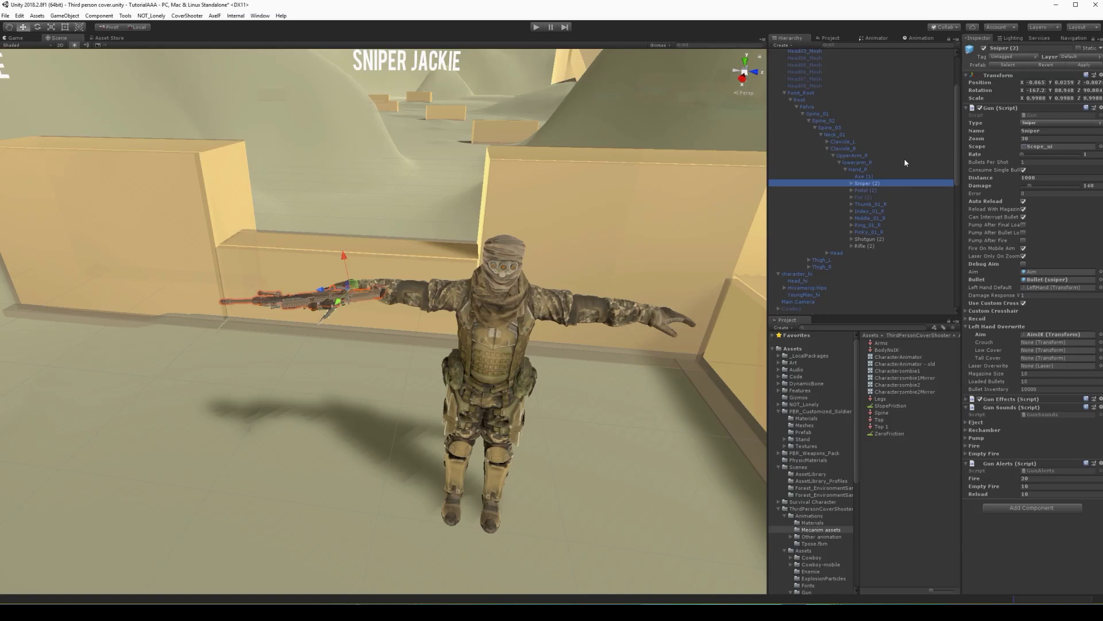
# Deactivate Pistol, Fist, Shotgun, Rifle and Sniper so only Axe (1) stays visible.
pyautogui.click(982, 53)
pyautogui.click(872, 191)
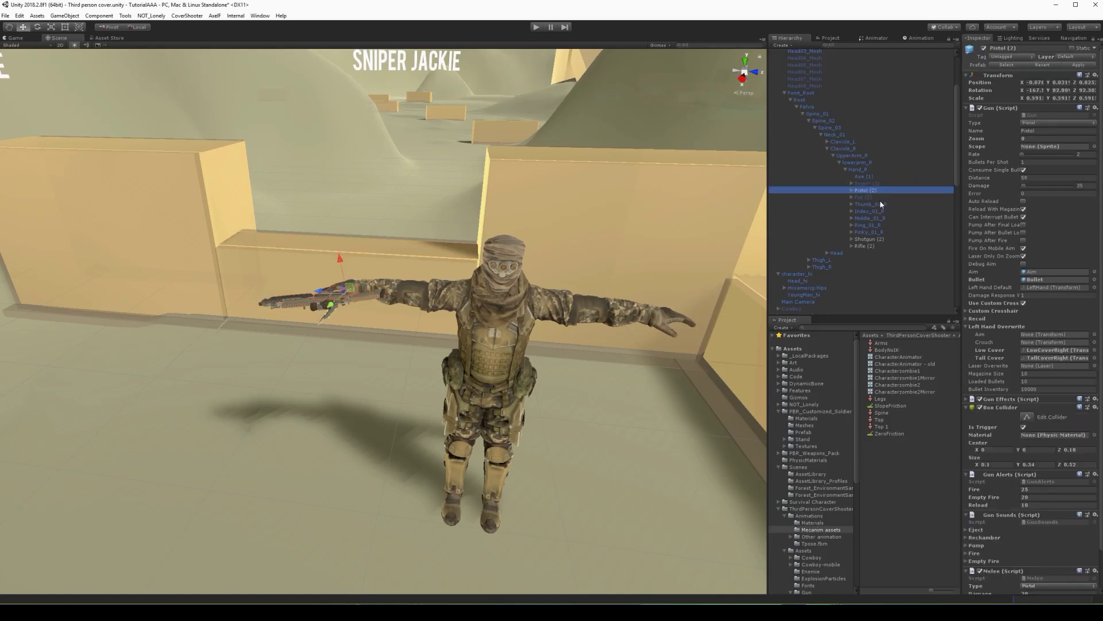
pyautogui.keyDown('shift'); pyautogui.click(872, 198); pyautogui.keyUp('shift')
pyautogui.keyDown('ctrl'); pyautogui.click(864, 239); pyautogui.keyUp('ctrl')
pyautogui.keyDown('ctrl'); pyautogui.click(864, 246); pyautogui.keyUp('ctrl')
pyautogui.click(983, 48)
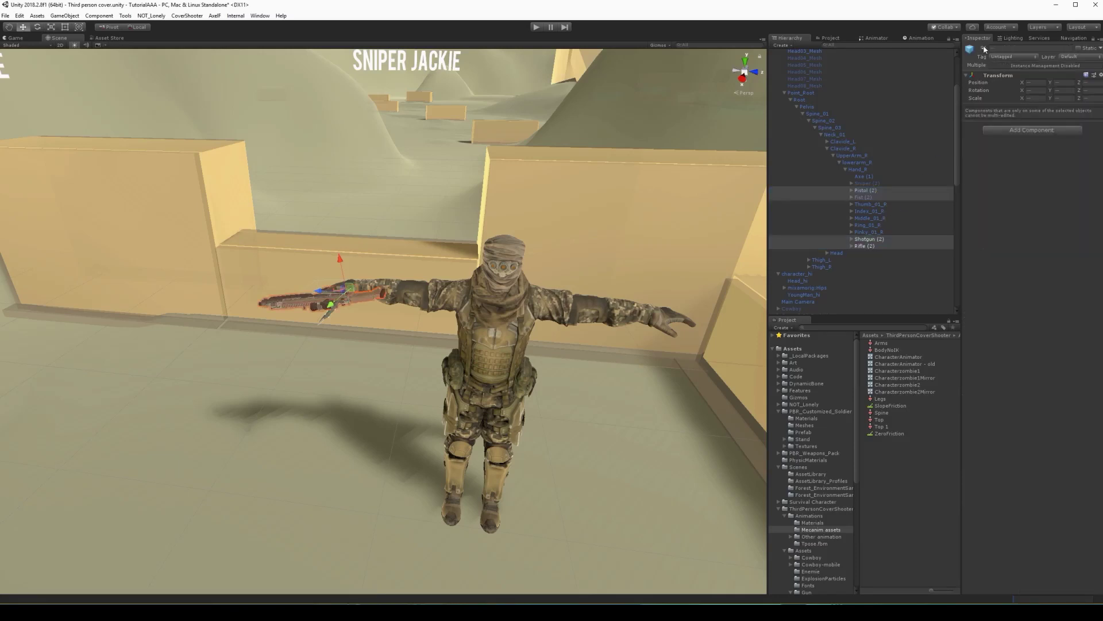
pyautogui.click(982, 49)
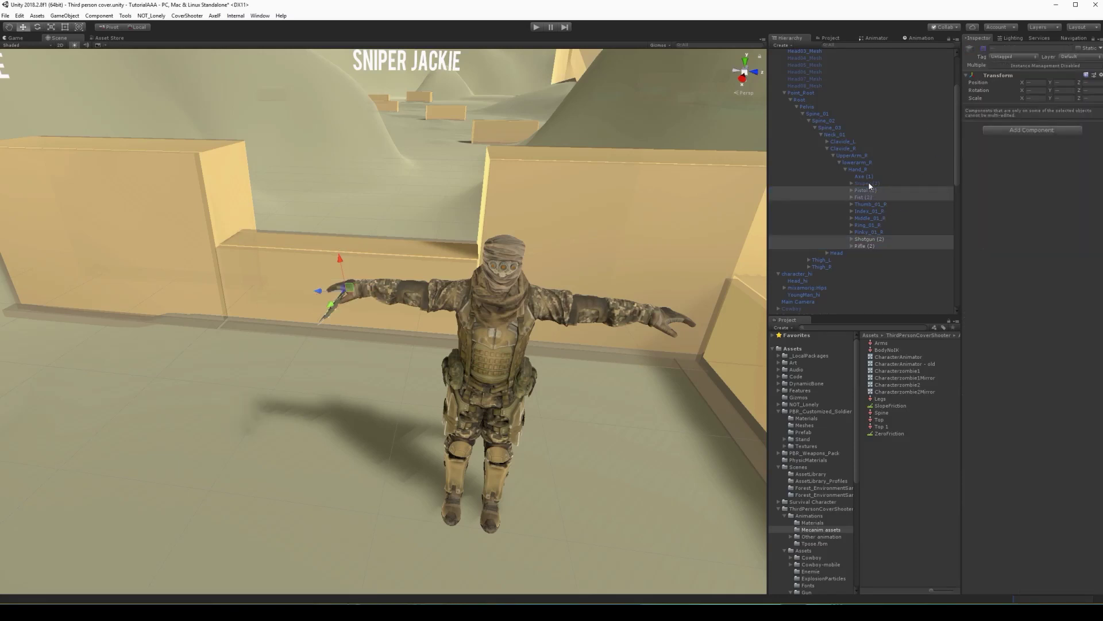
pyautogui.click(867, 184)
pyautogui.click(868, 176)
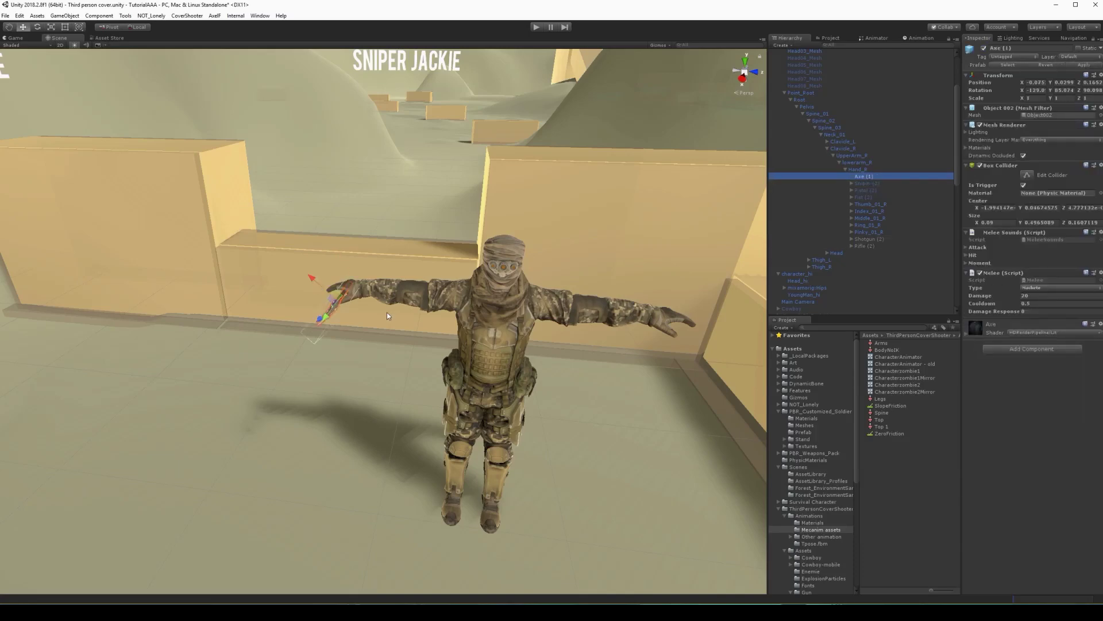
# Frame Axe (1) and scale it up to 1.4 times with the Scale tool.
pyautogui.press('f')
pyautogui.keyDown('alt'); pyautogui.moveTo(387, 312); pyautogui.dragTo(605, 308); pyautogui.keyUp('alt')
pyautogui.scroll(3, 623, 310)
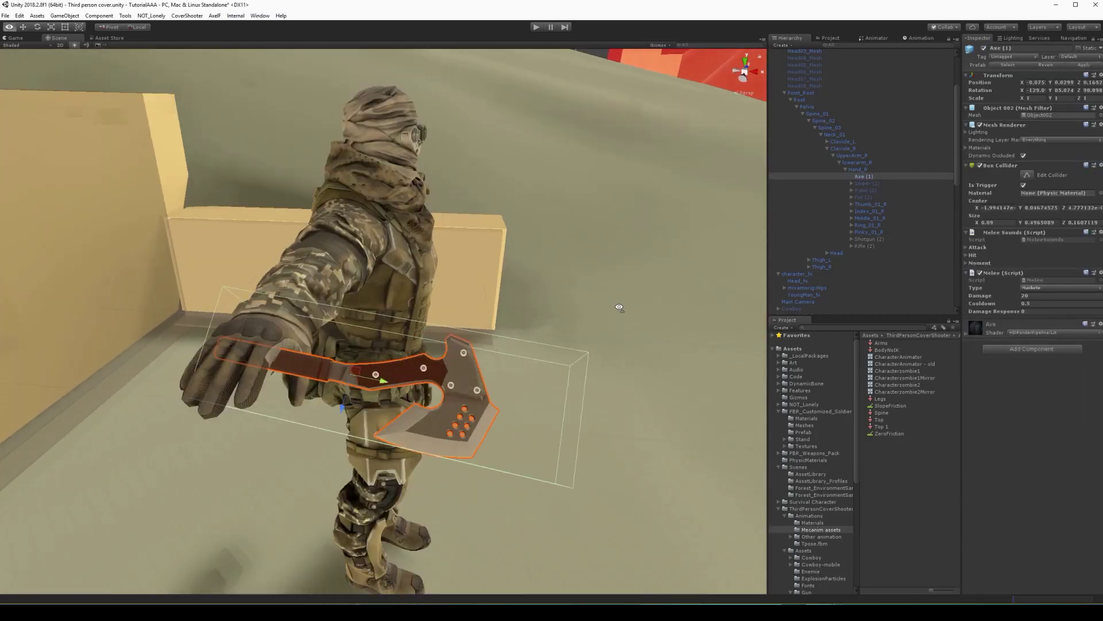
pyautogui.scroll(-3, 638, 316)
pyautogui.scroll(2, 635, 315)
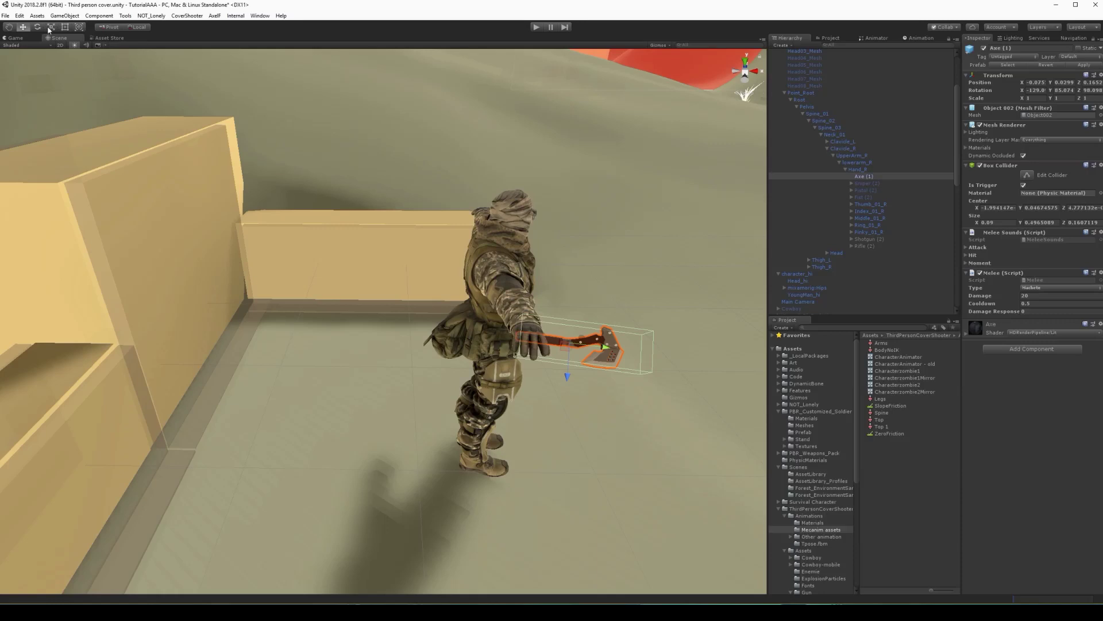
pyautogui.press('r')
pyautogui.moveTo(570, 342); pyautogui.dragTo(478, 273)
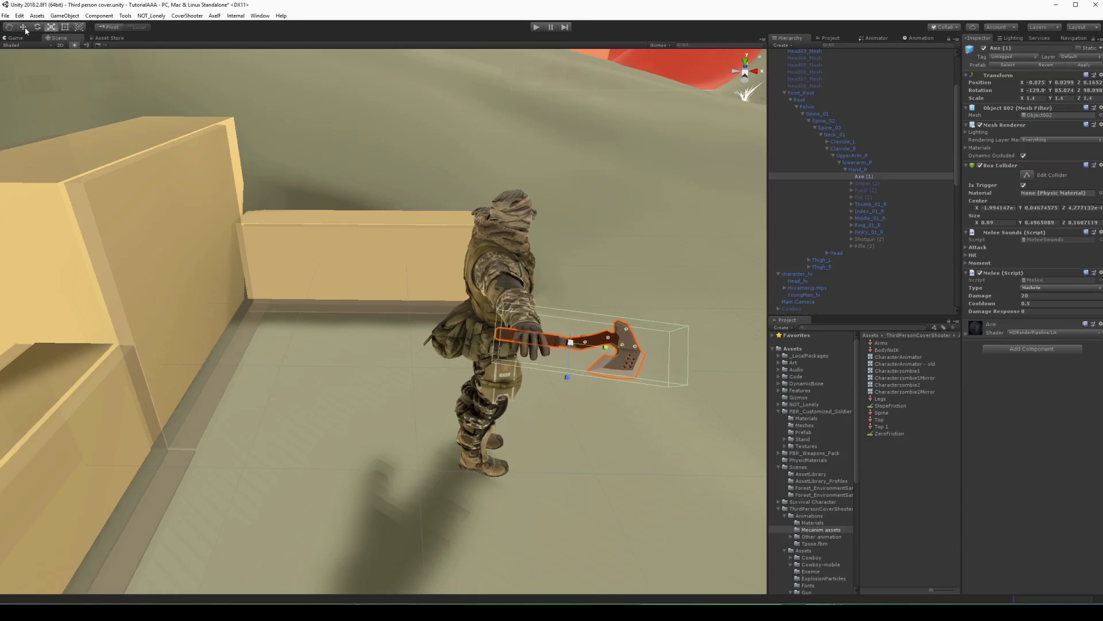
pyautogui.press('w')
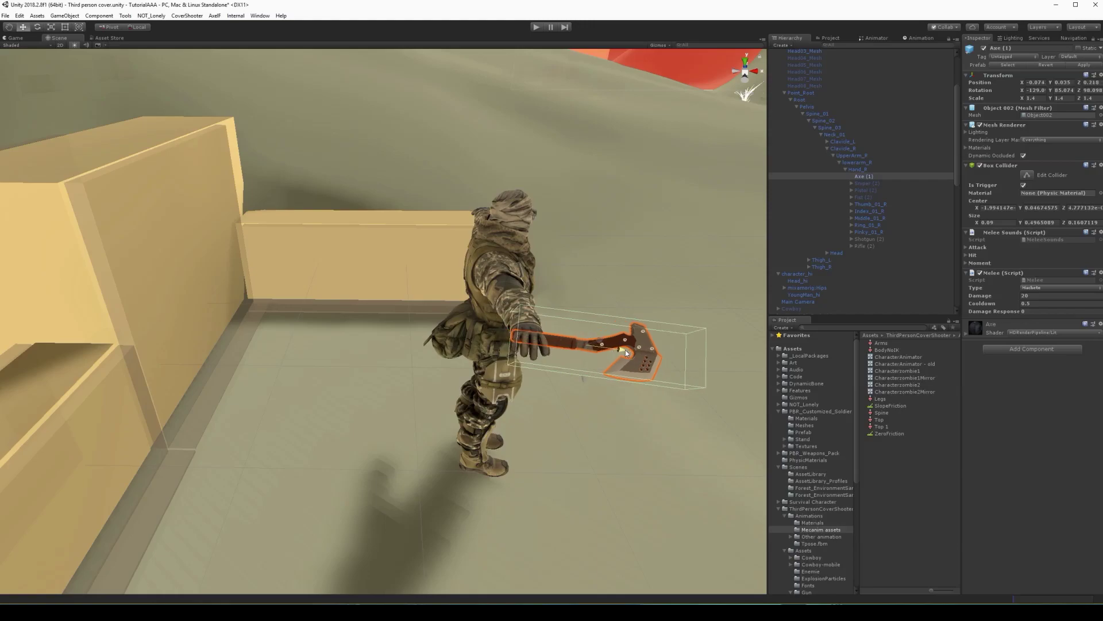
pyautogui.moveTo(625, 349)
pyautogui.keyDown('alt'); pyautogui.mouseDown()
pyautogui.moveTo(418, 256)
pyautogui.moveTo(364, 291)
pyautogui.mouseUp(); pyautogui.keyUp('alt')
pyautogui.scroll(5, 418, 256)
pyautogui.scroll(-5, 418, 256)
pyautogui.scroll(3, 417, 256)
pyautogui.scroll(-3, 417, 256)
pyautogui.scroll(2, 365, 290)
# Set the soldier's auto find weapon type to Machete and enable AI Search.
pyautogui.click(392, 177)
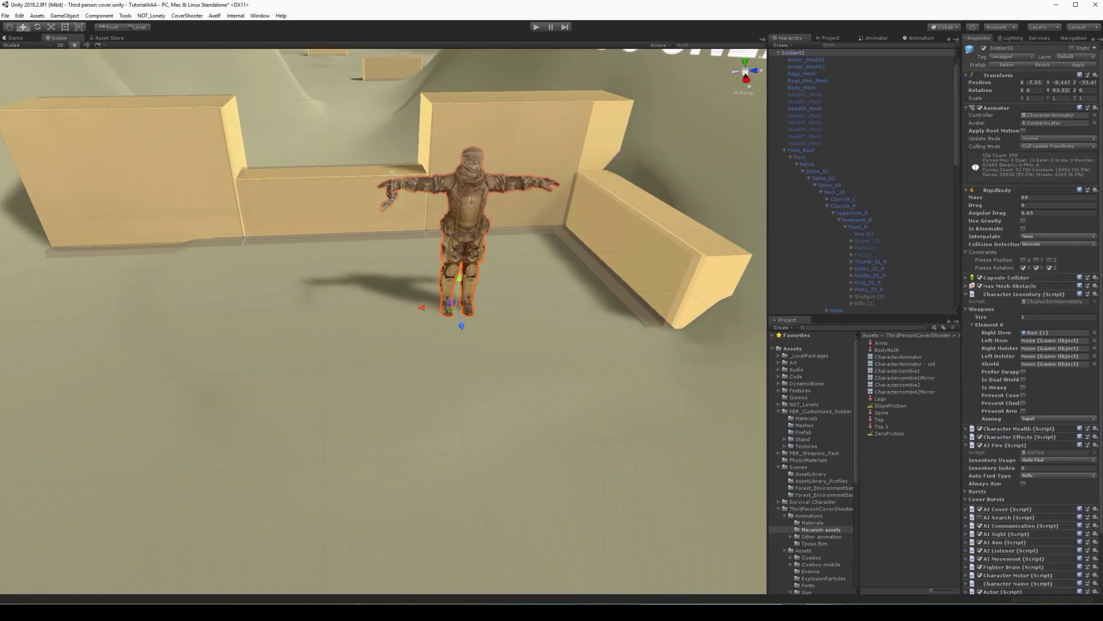
pyautogui.scroll(-3, 1021, 535)
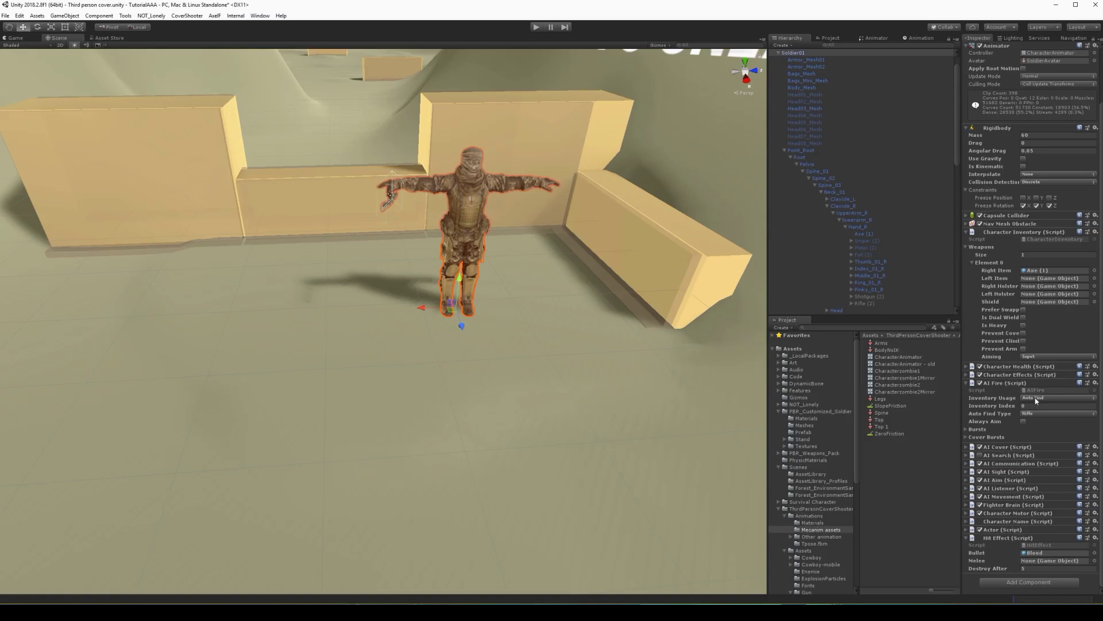
pyautogui.click(1050, 415)
pyautogui.click(1056, 473)
pyautogui.keyDown('alt'); pyautogui.moveTo(570, 362); pyautogui.dragTo(546, 324); pyautogui.keyUp('alt')
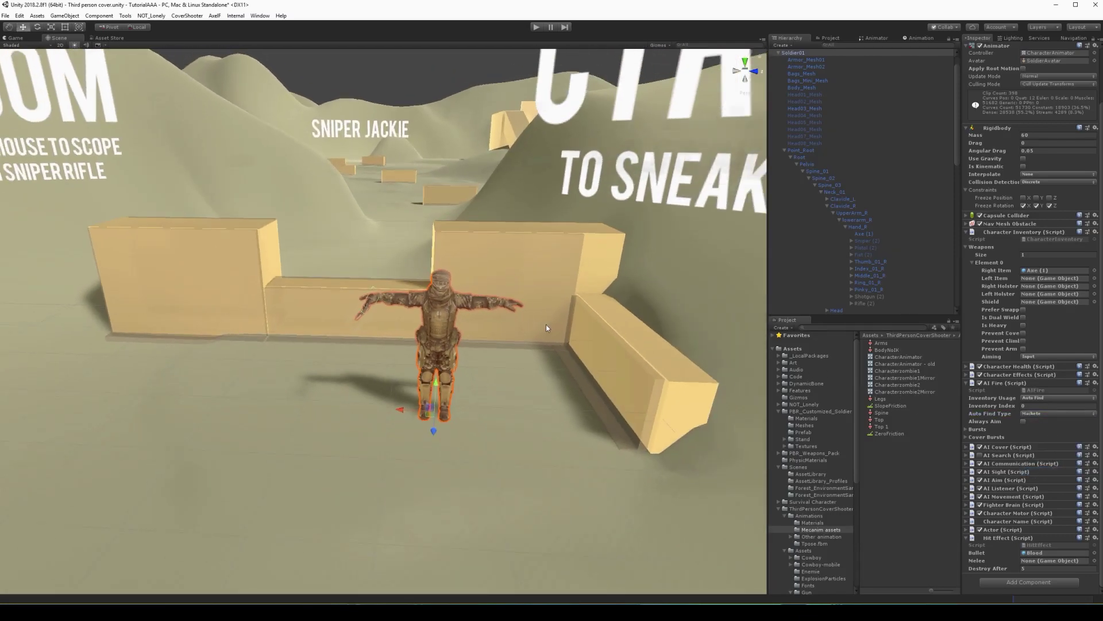
pyautogui.click(980, 455)
# Add an AI Investigation component to the soldier and collapse its panels.
pyautogui.click(1021, 581)
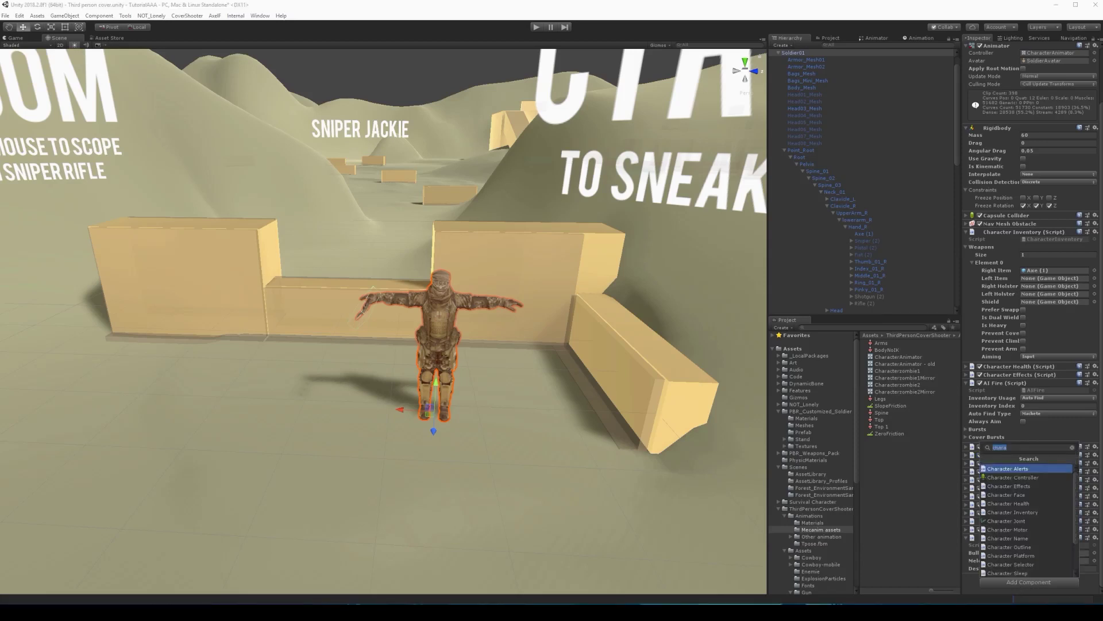
pyautogui.write('ai inve')
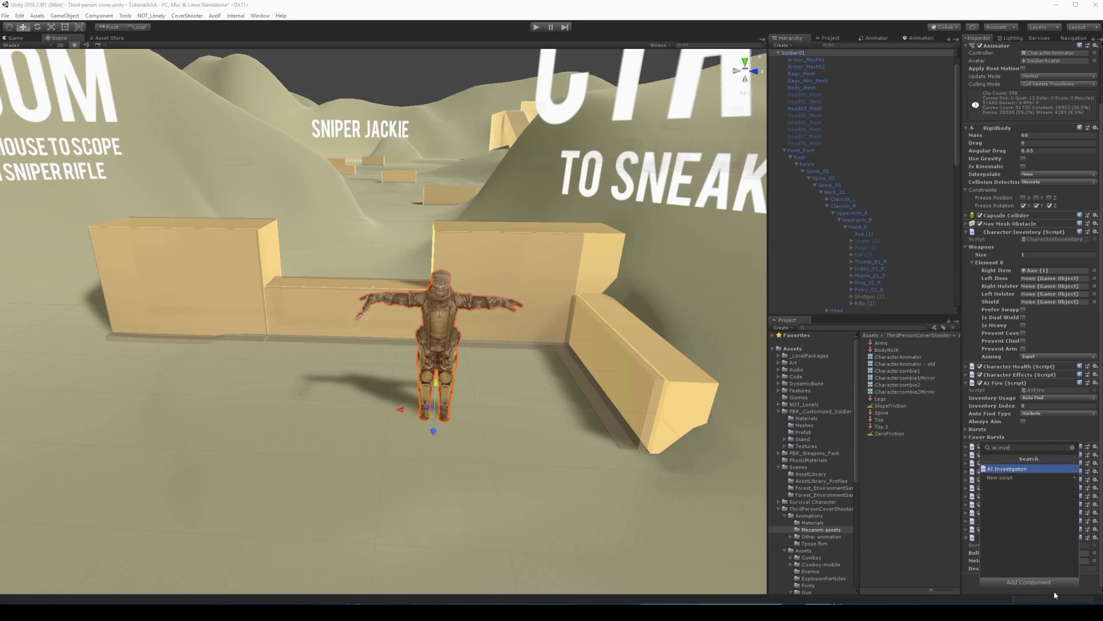
pyautogui.click(1026, 472)
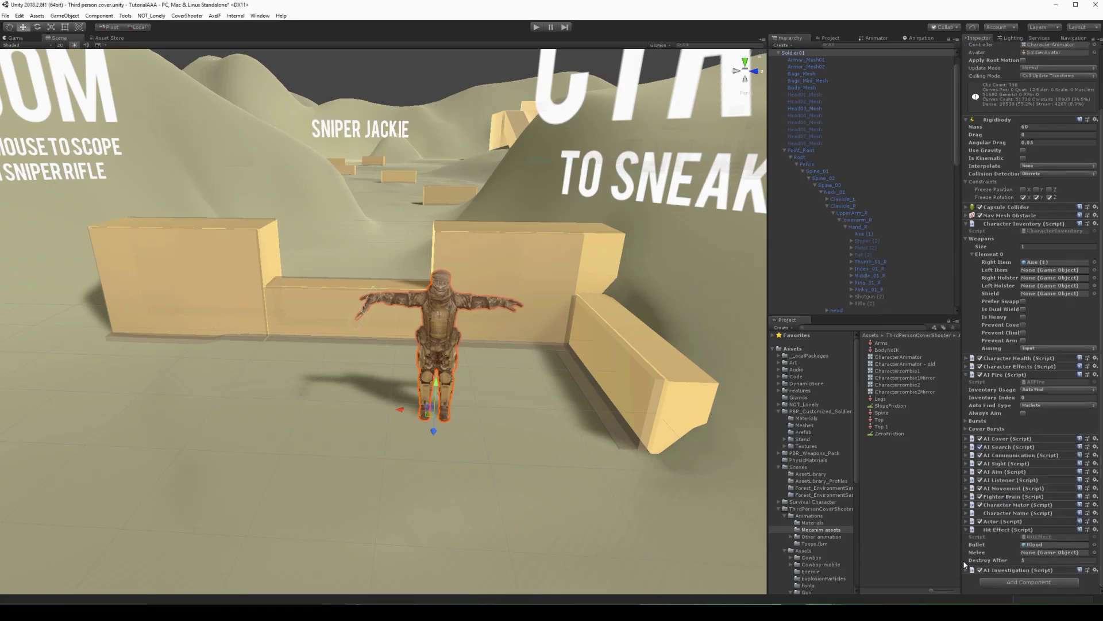
pyautogui.click(967, 570)
pyautogui.click(967, 570)
pyautogui.click(965, 530)
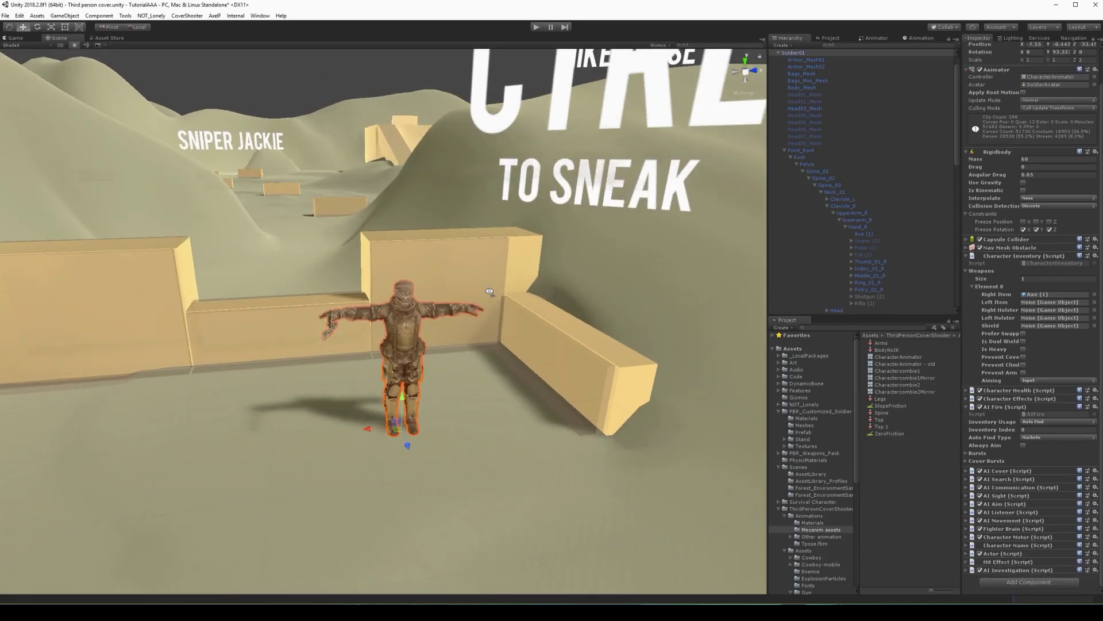
# Find MacheteGuy (2) in the scene and copy its AI Assault component.
pyautogui.moveTo(421, 284)
pyautogui.mouseDown(button='right')
pyautogui.moveTo(485, 352)
pyautogui.moveTo(478, 363)
pyautogui.mouseUp(button='right')
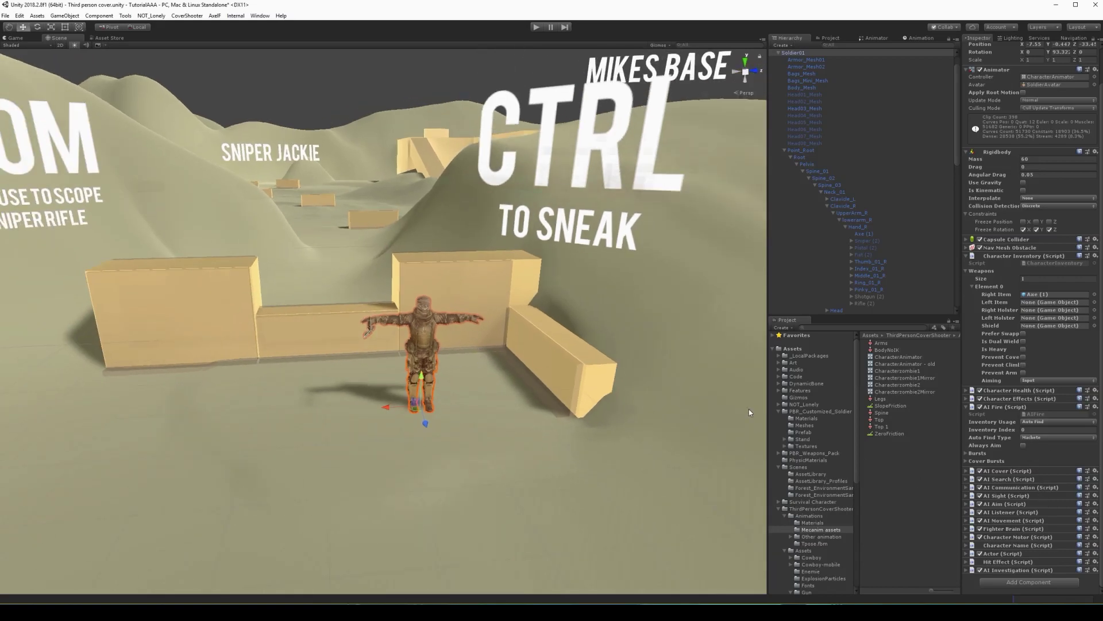
pyautogui.moveTo(733, 401); pyautogui.dragTo(716, 345, button='right')
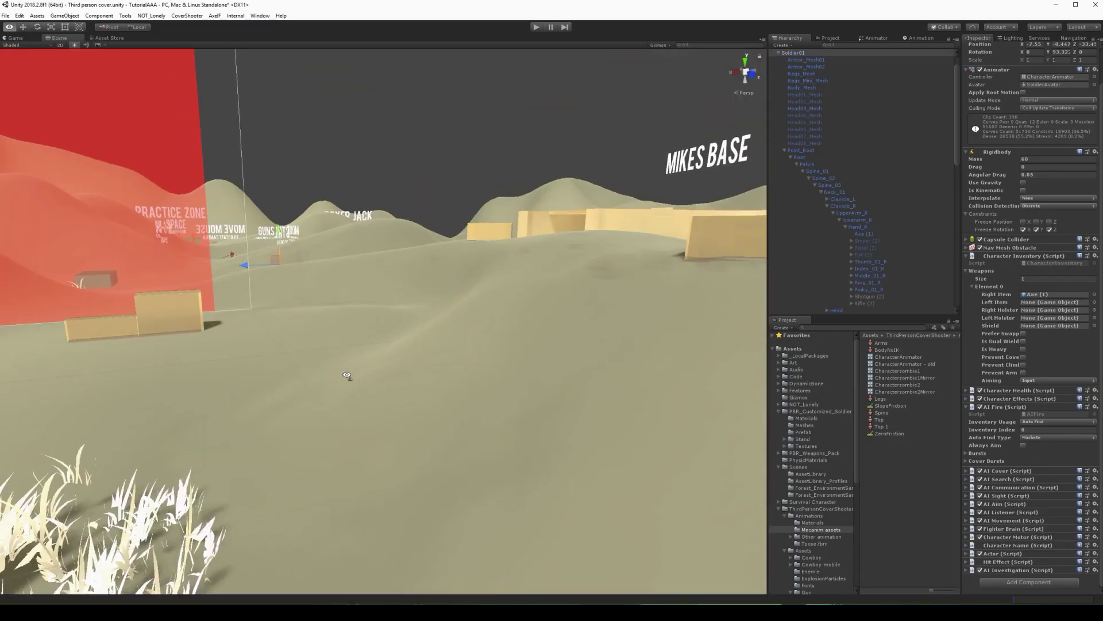
pyautogui.moveTo(717, 346); pyautogui.dragTo(350, 374, button='right')
pyautogui.press('f')
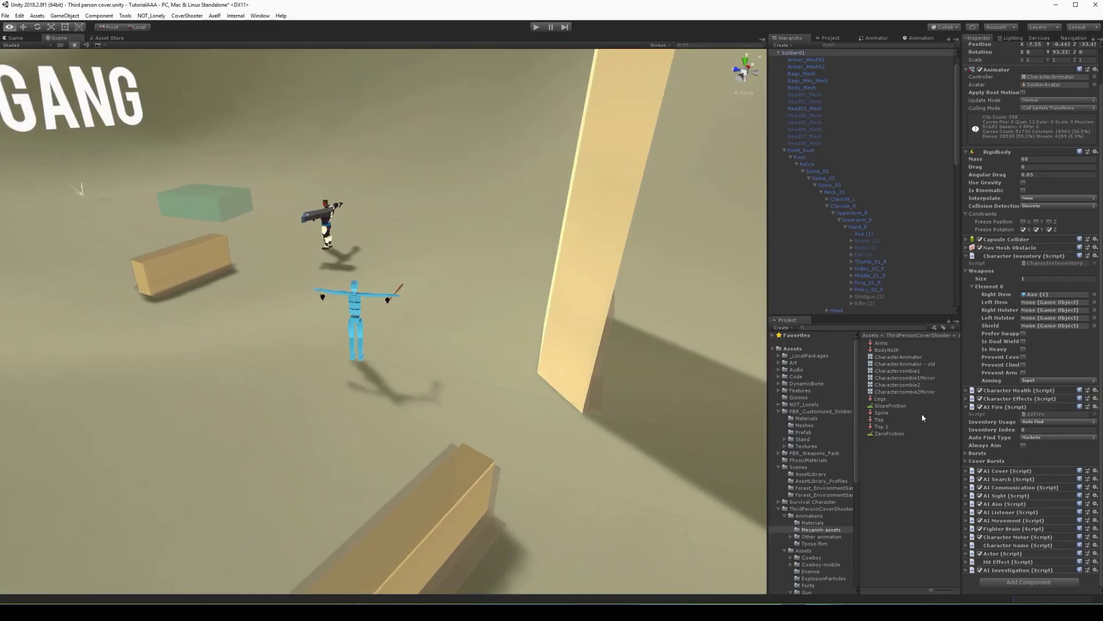
pyautogui.click(388, 315)
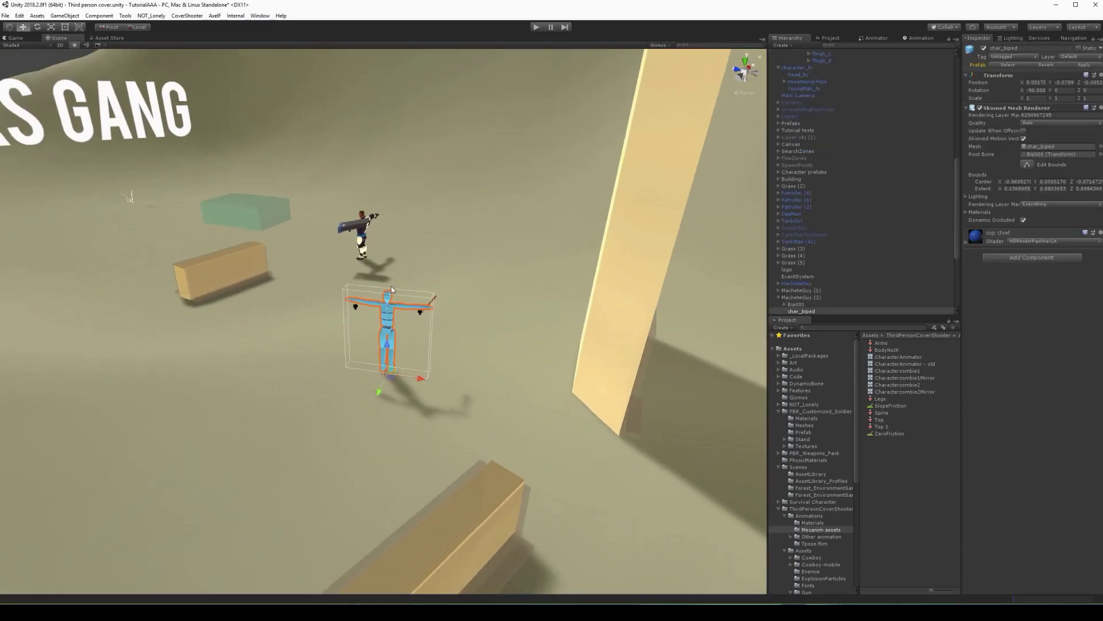
pyautogui.click(809, 297)
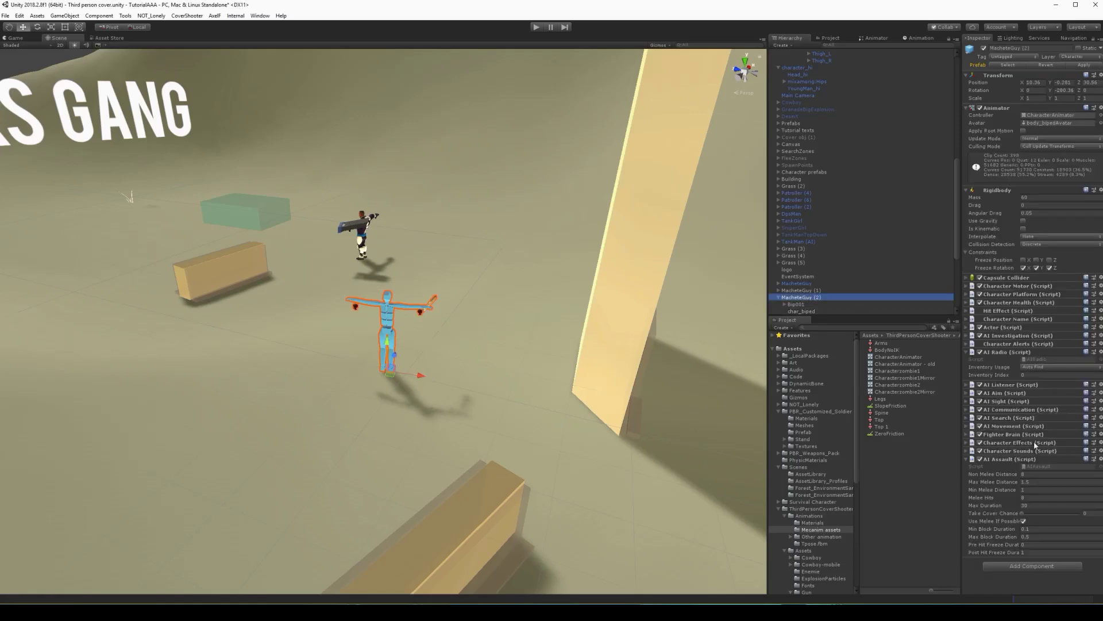
pyautogui.rightClick(1003, 462)
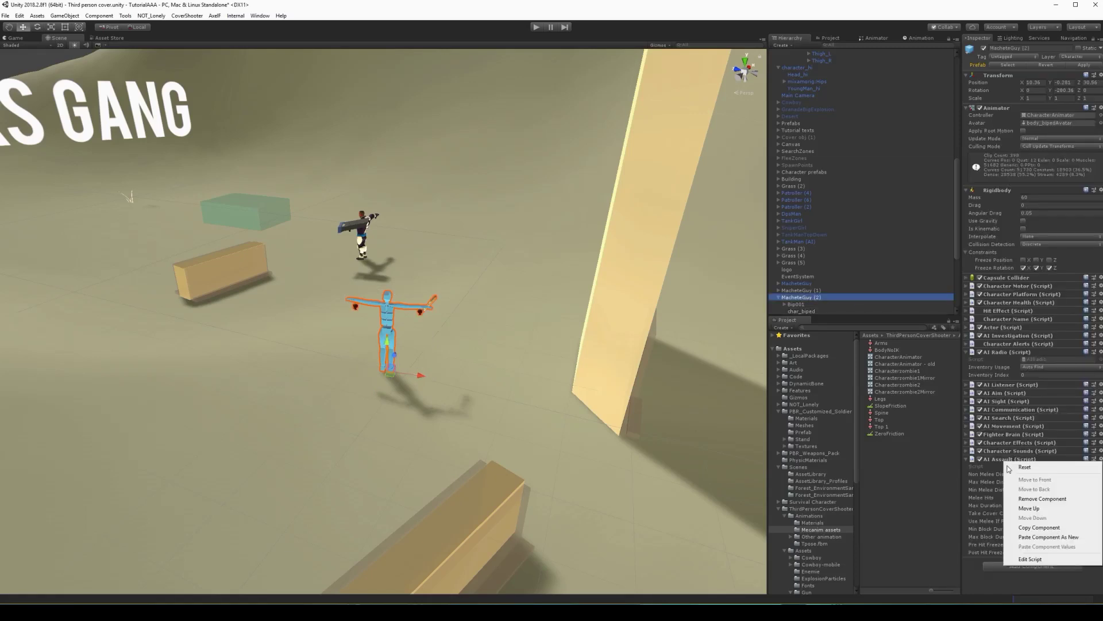
pyautogui.click(1048, 527)
# Paste the copied AI Assault onto Soldier01 as a new component.
pyautogui.moveTo(321, 380); pyautogui.dragTo(599, 304, button='right')
pyautogui.press('f')
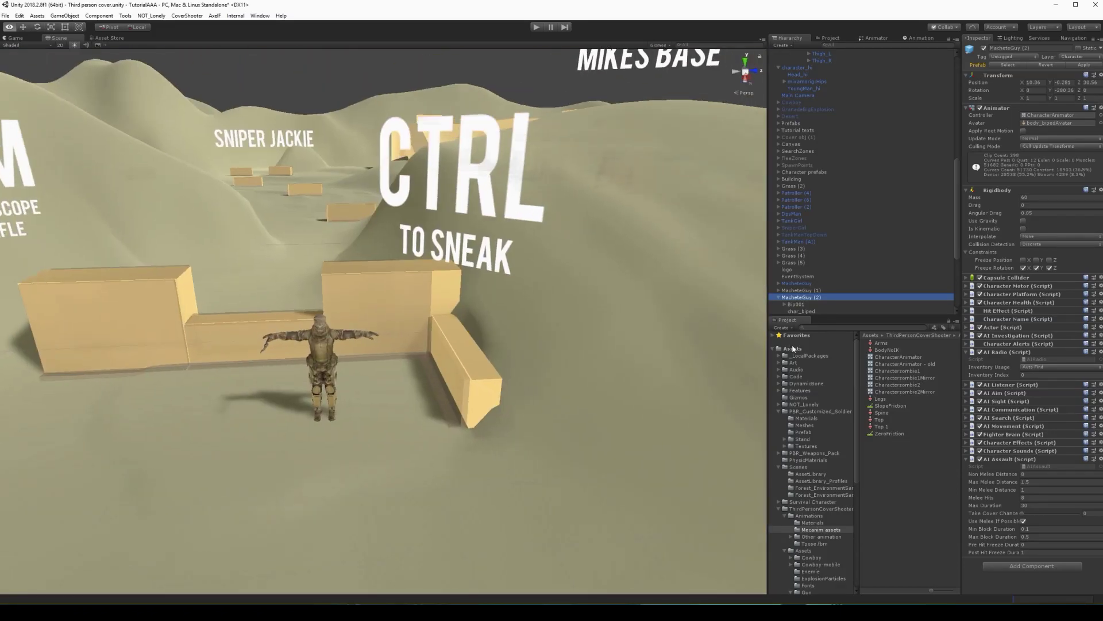
pyautogui.click(456, 284)
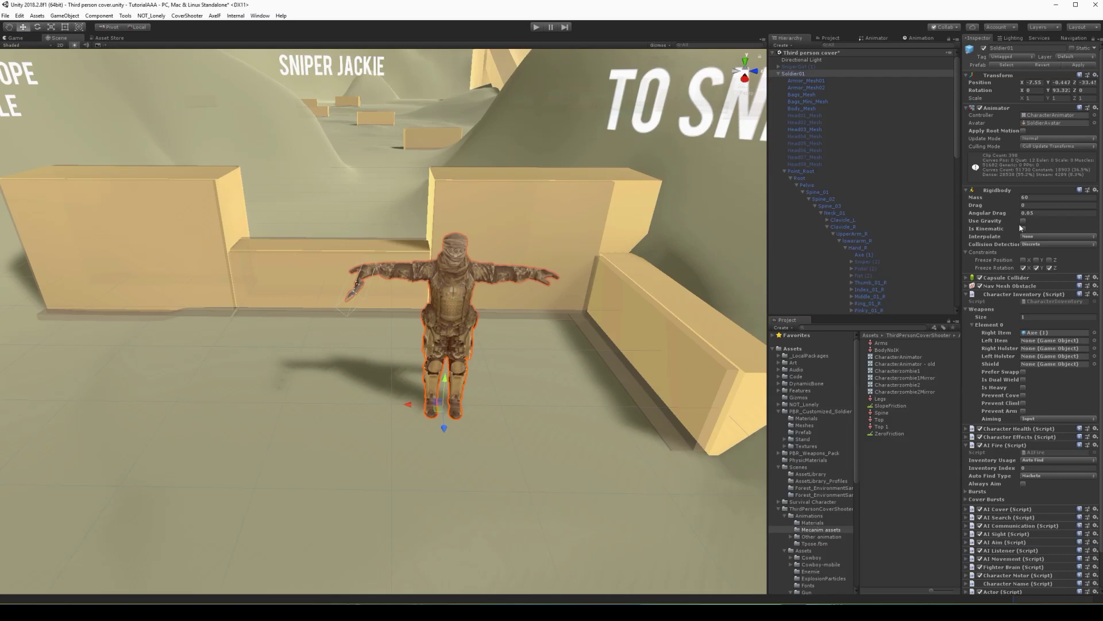
pyautogui.rightClick(1003, 298)
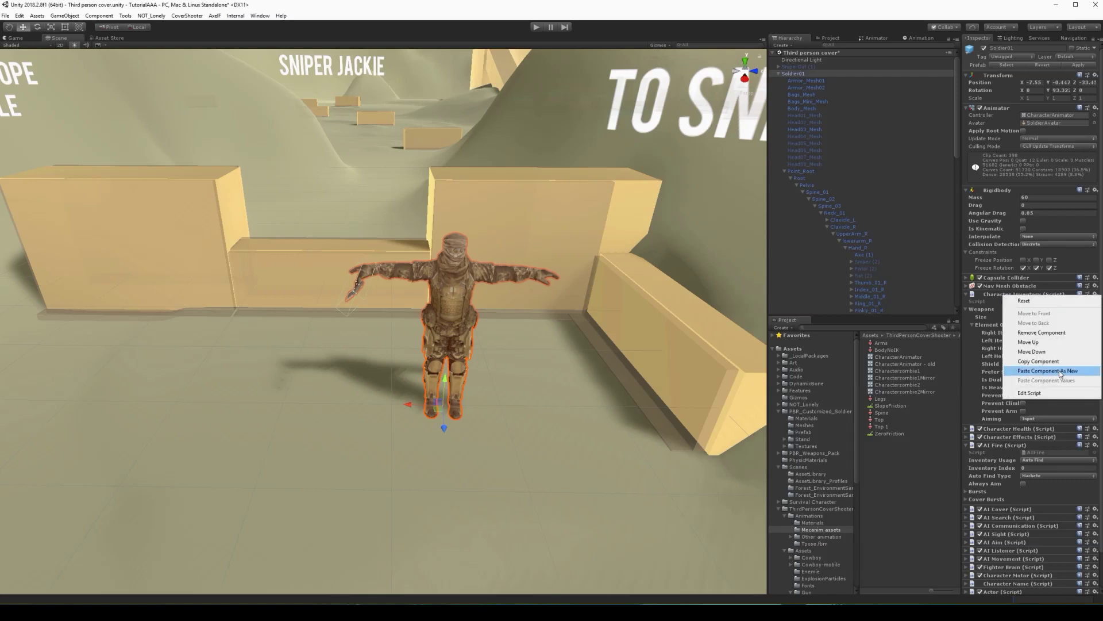
pyautogui.click(1058, 368)
pyautogui.scroll(-3, 1029, 338)
pyautogui.scroll(-1, 1029, 338)
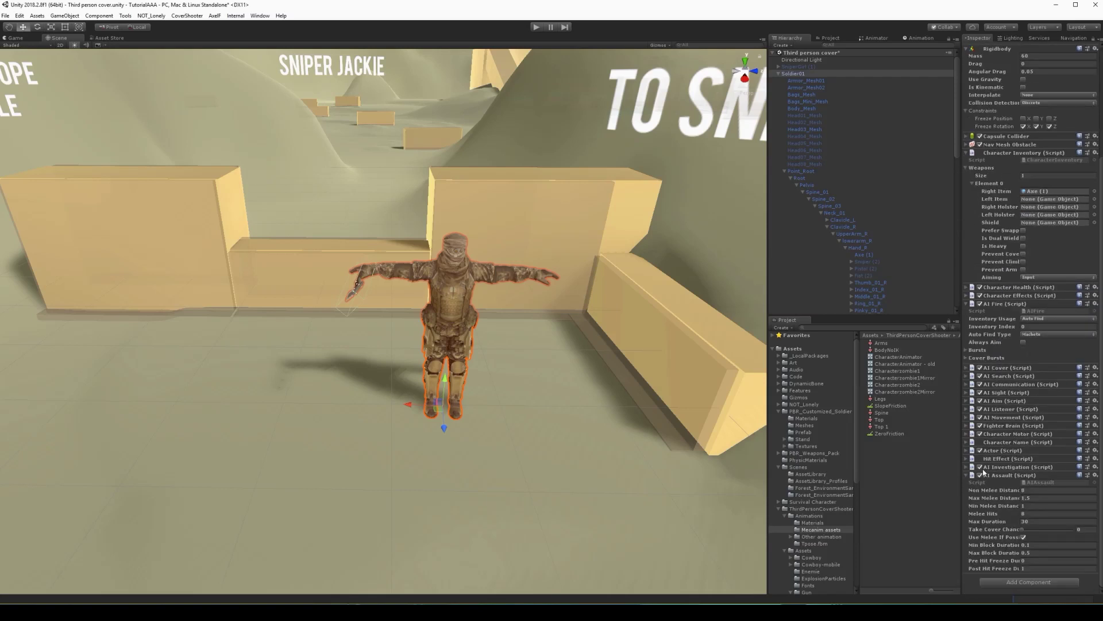
pyautogui.scroll(3, 981, 473)
pyautogui.moveTo(562, 418)
pyautogui.keyDown('alt'); pyautogui.mouseDown()
pyautogui.moveTo(510, 377)
pyautogui.moveTo(581, 360)
pyautogui.mouseUp(); pyautogui.keyUp('alt')
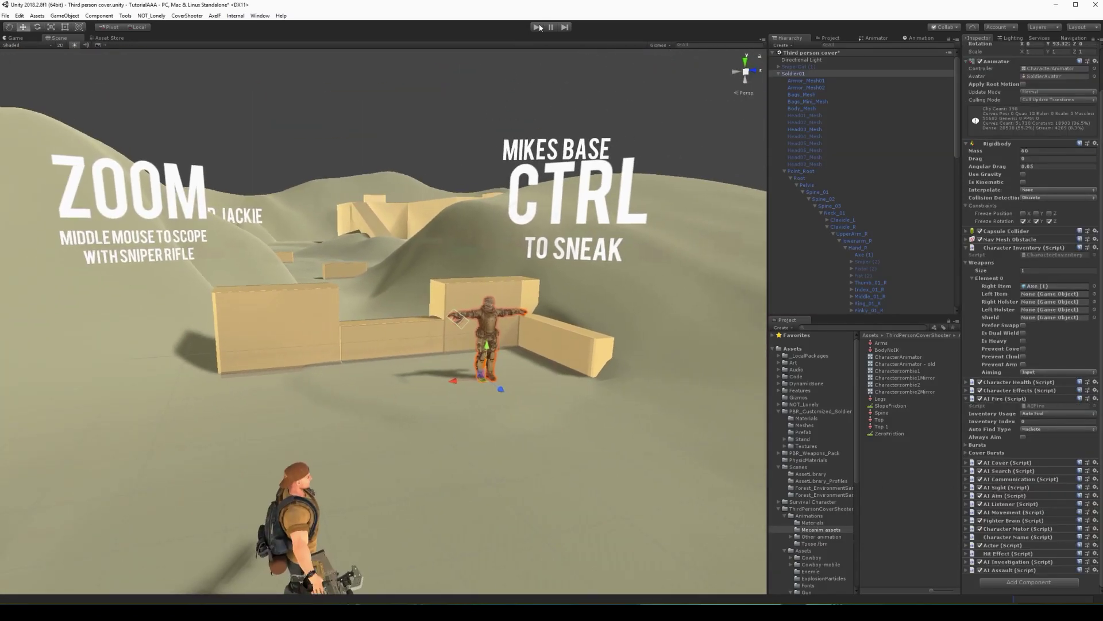
pyautogui.keyDown('alt'); pyautogui.moveTo(504, 246); pyautogui.dragTo(532, 143); pyautogui.keyUp('alt')
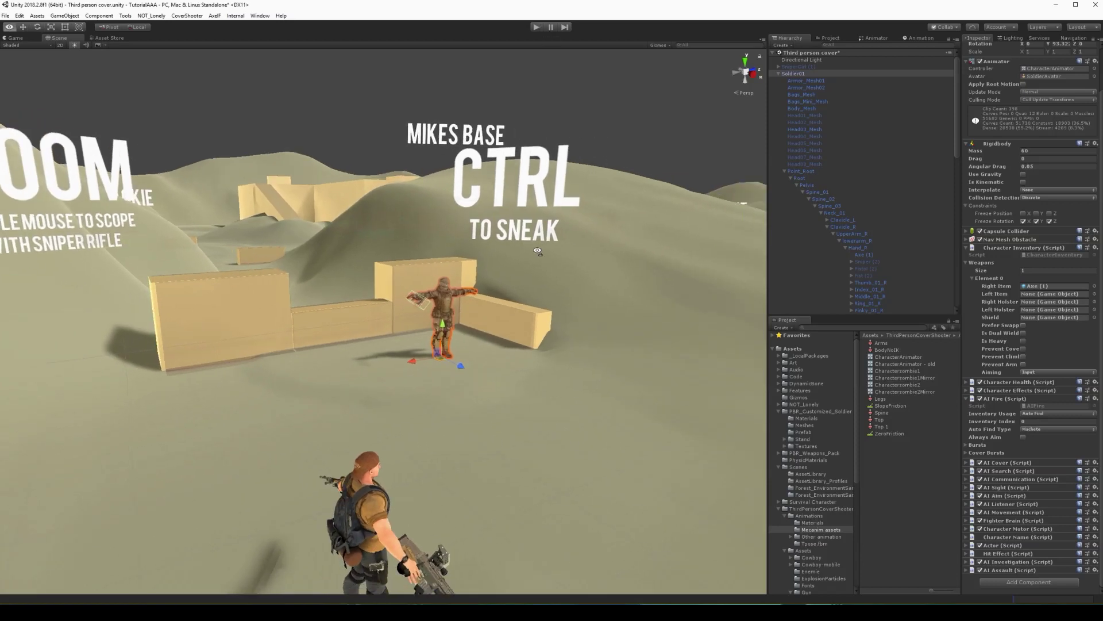
pyautogui.click(536, 28)
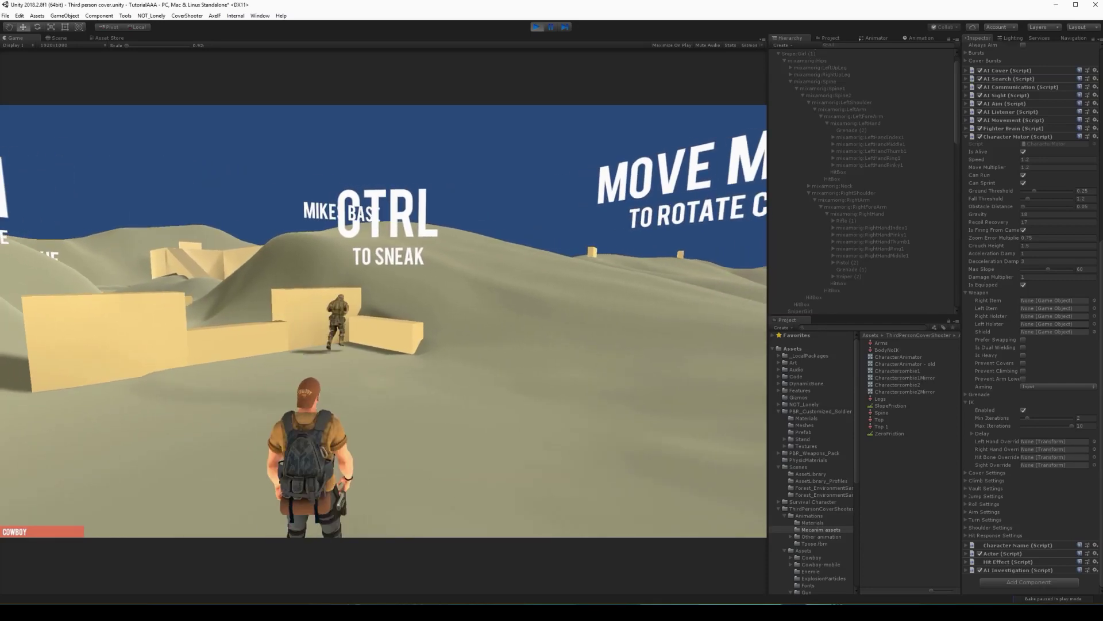
pyautogui.click(539, 29)
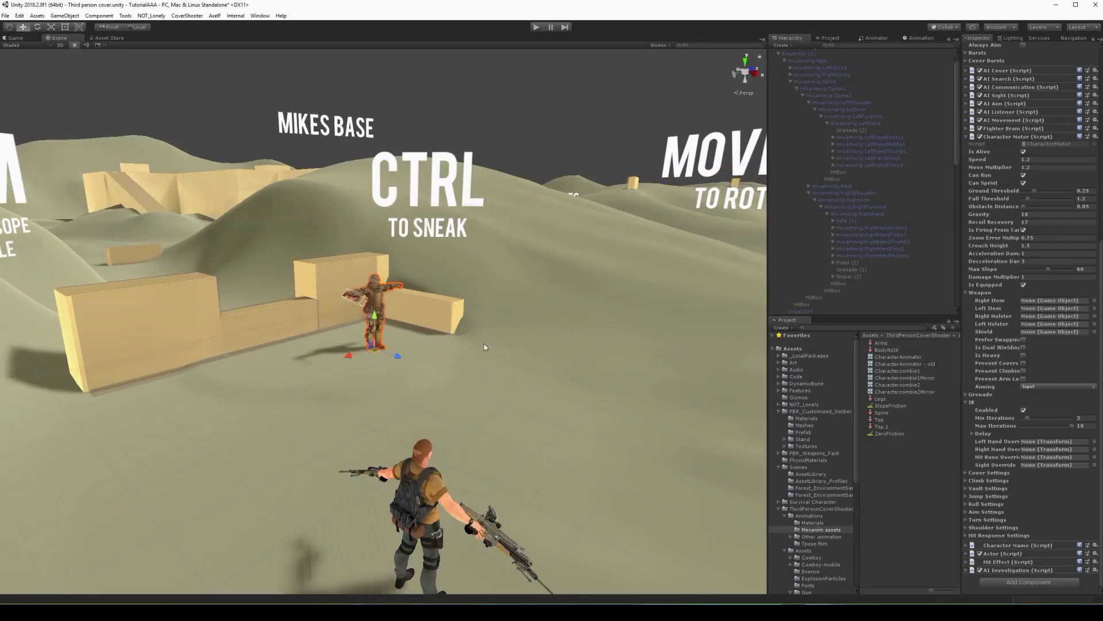
pyautogui.moveTo(484, 345)
pyautogui.mouseDown(button='right')
pyautogui.moveTo(536, 336)
pyautogui.moveTo(513, 339)
pyautogui.mouseUp(button='right')
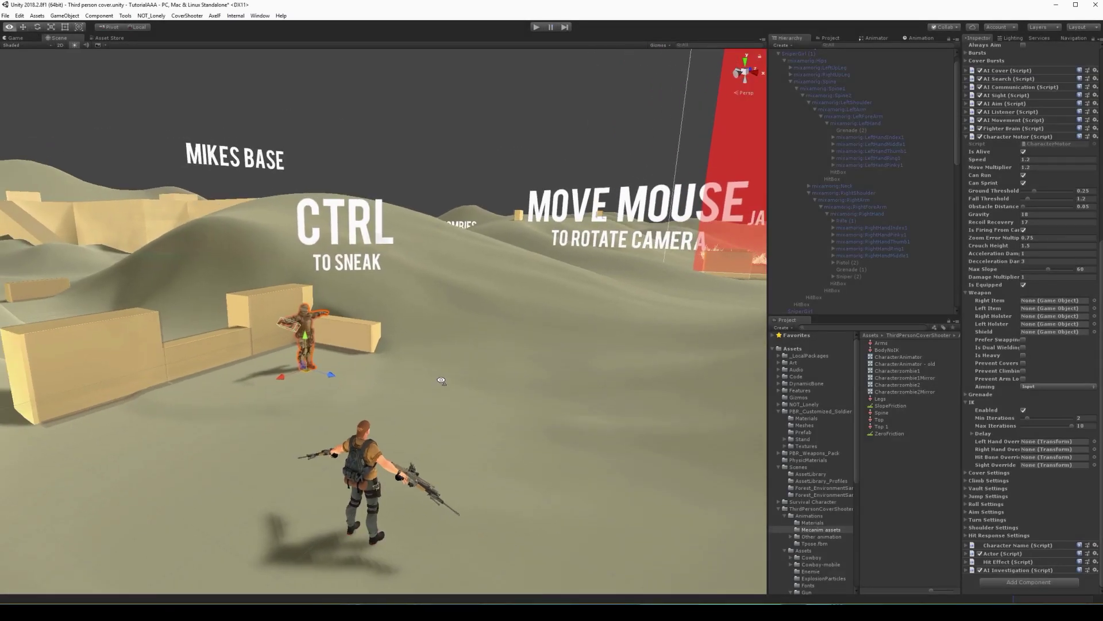
pyautogui.moveTo(469, 378)
pyautogui.mouseDown(button='right')
pyautogui.moveTo(480, 373)
pyautogui.moveTo(455, 380)
pyautogui.mouseUp(button='right')
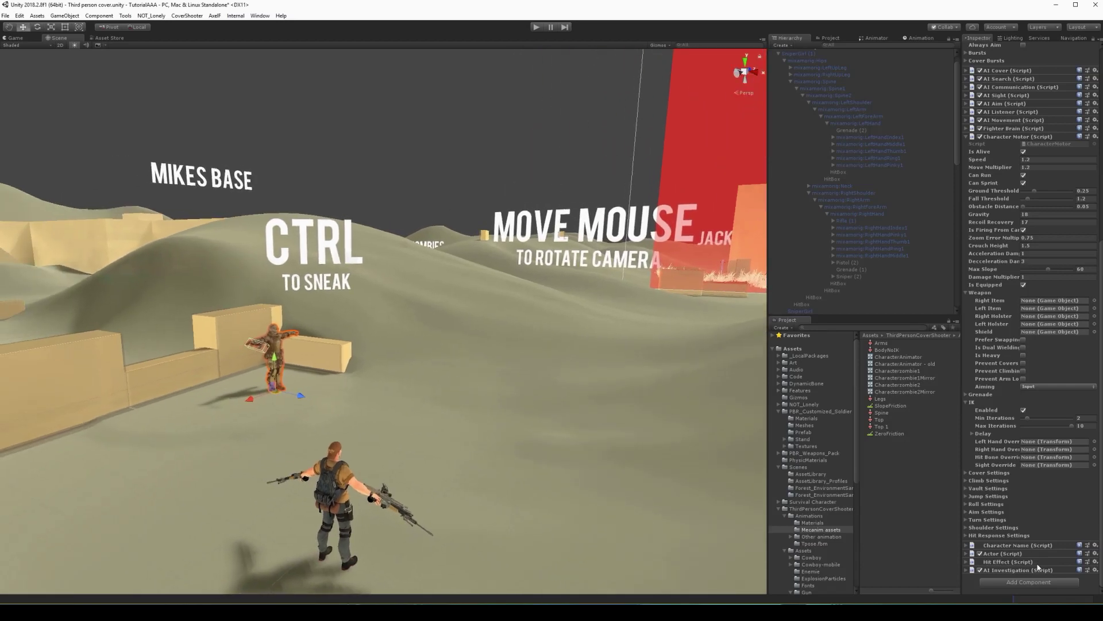
# Add an AI Assault component, then open the machete enemy's AI Assault component options.
pyautogui.click(1035, 583)
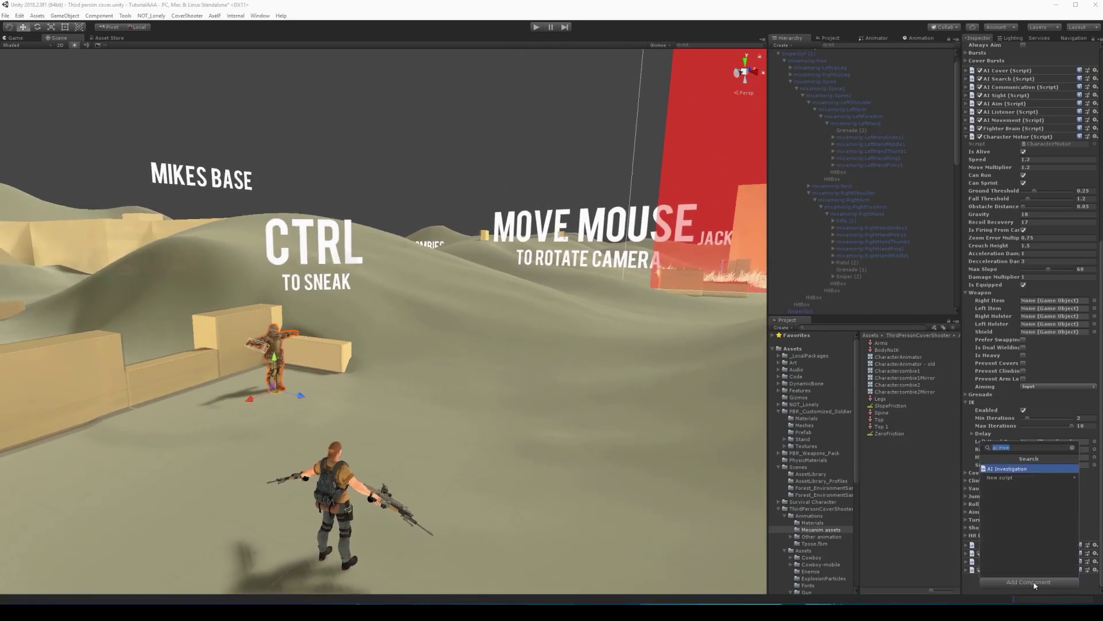
pyautogui.write('ai ass')
pyautogui.press('Return')
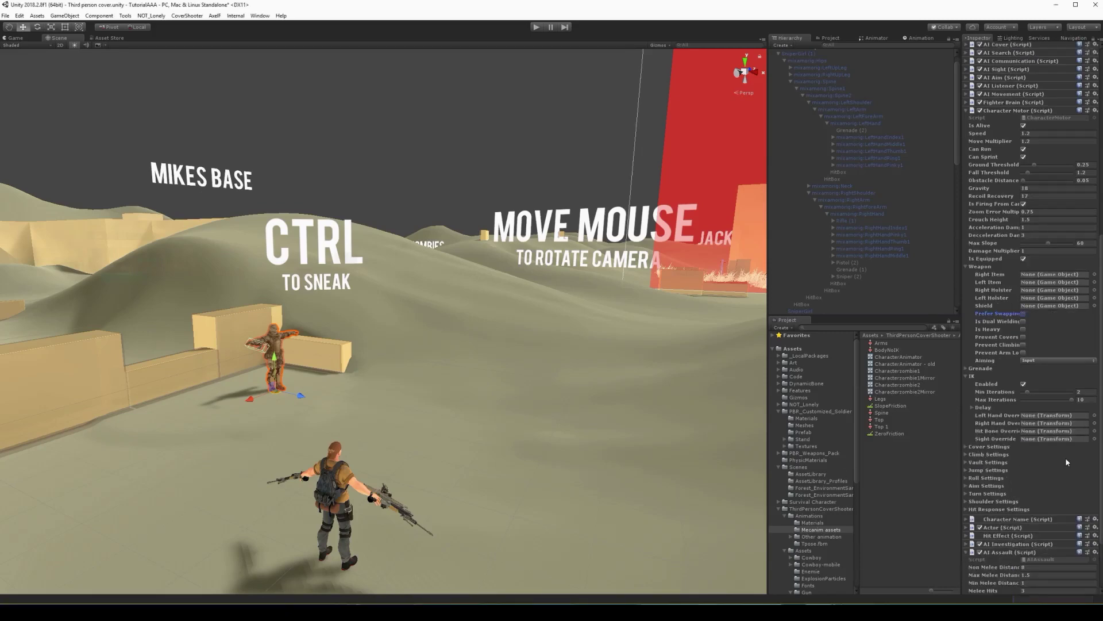
pyautogui.moveTo(556, 403); pyautogui.dragTo(690, 373, button='right')
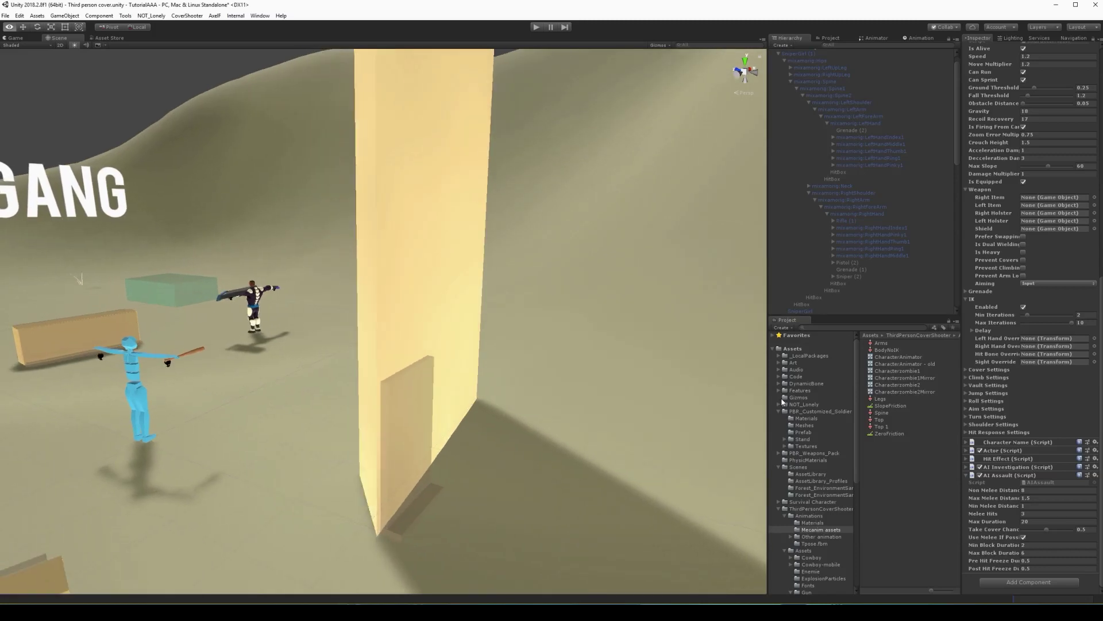
pyautogui.moveTo(691, 373); pyautogui.dragTo(134, 355, button='right')
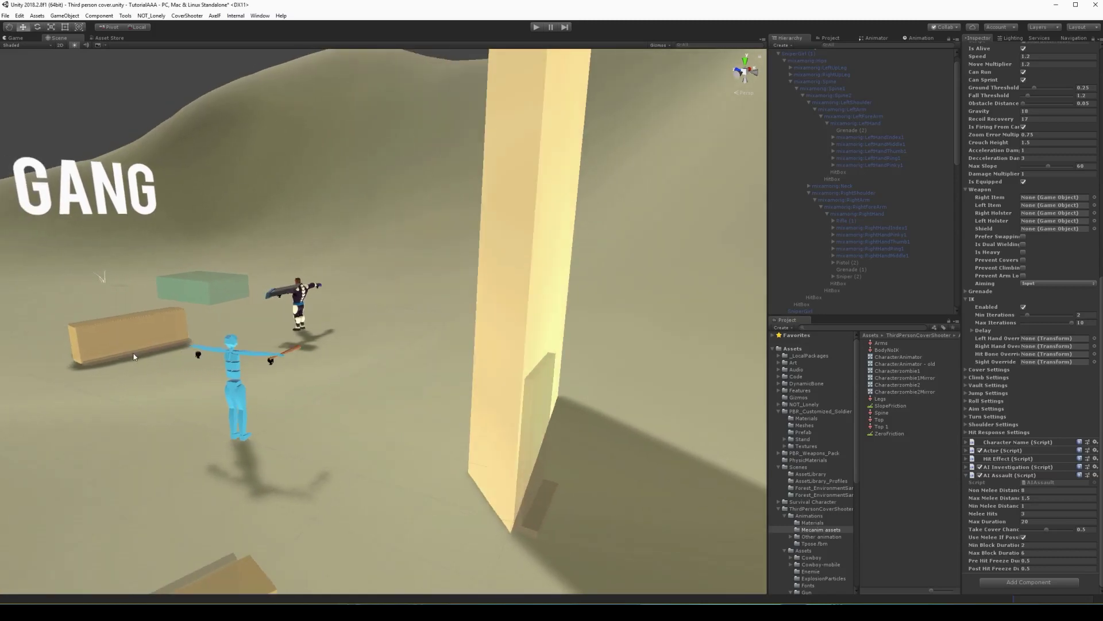
pyautogui.click(232, 389)
pyautogui.moveTo(232, 387); pyautogui.dragTo(809, 300, button='right')
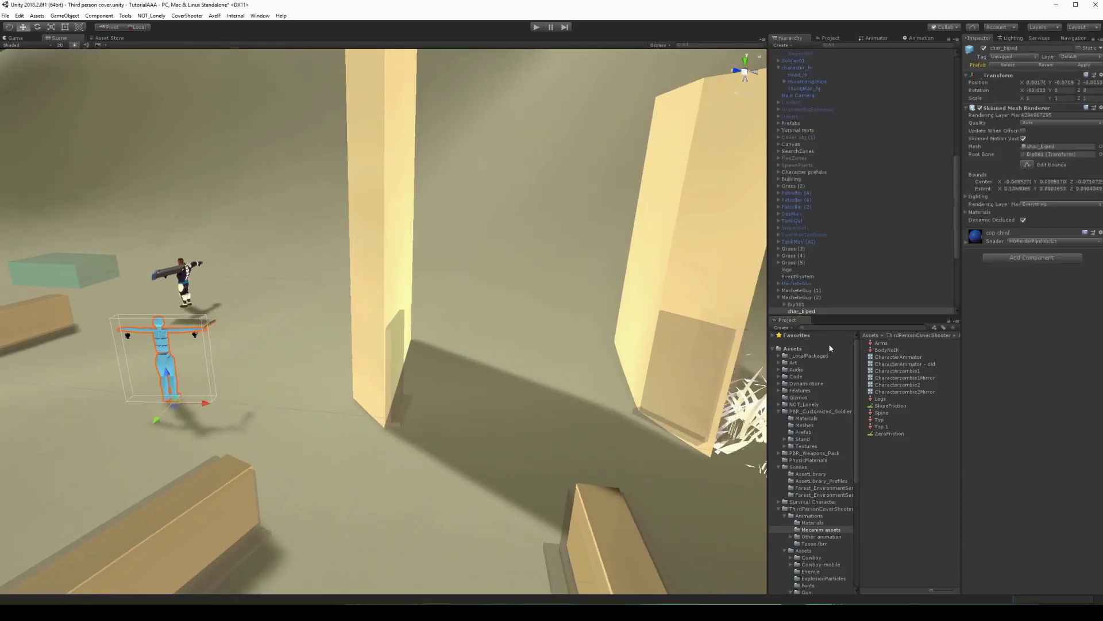
pyautogui.scroll(-5, 1074, 381)
pyautogui.scroll(-5, 1030, 486)
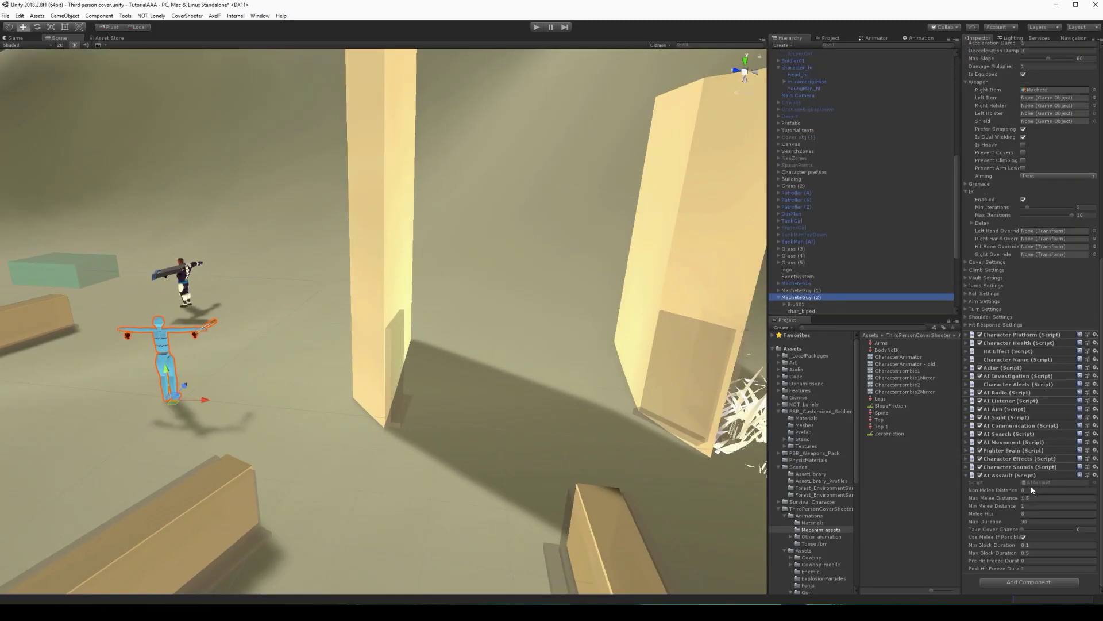
pyautogui.rightClick(1011, 477)
pyautogui.scroll(5, 817, 233)
pyautogui.scroll(5, 815, 223)
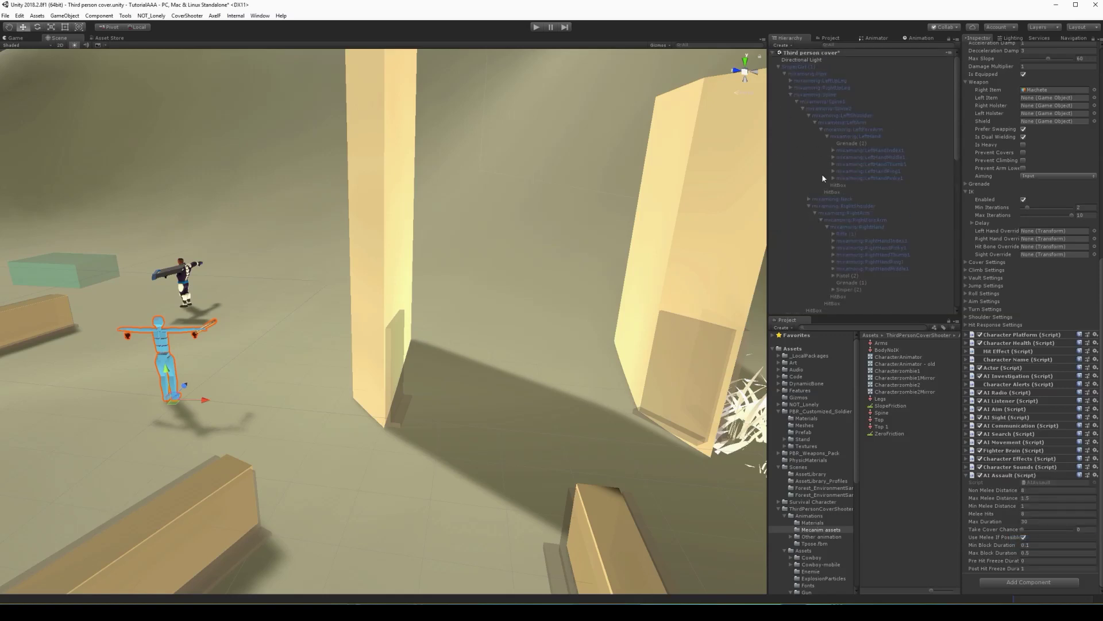
pyautogui.scroll(-10, 887, 151)
pyautogui.scroll(-5, 890, 240)
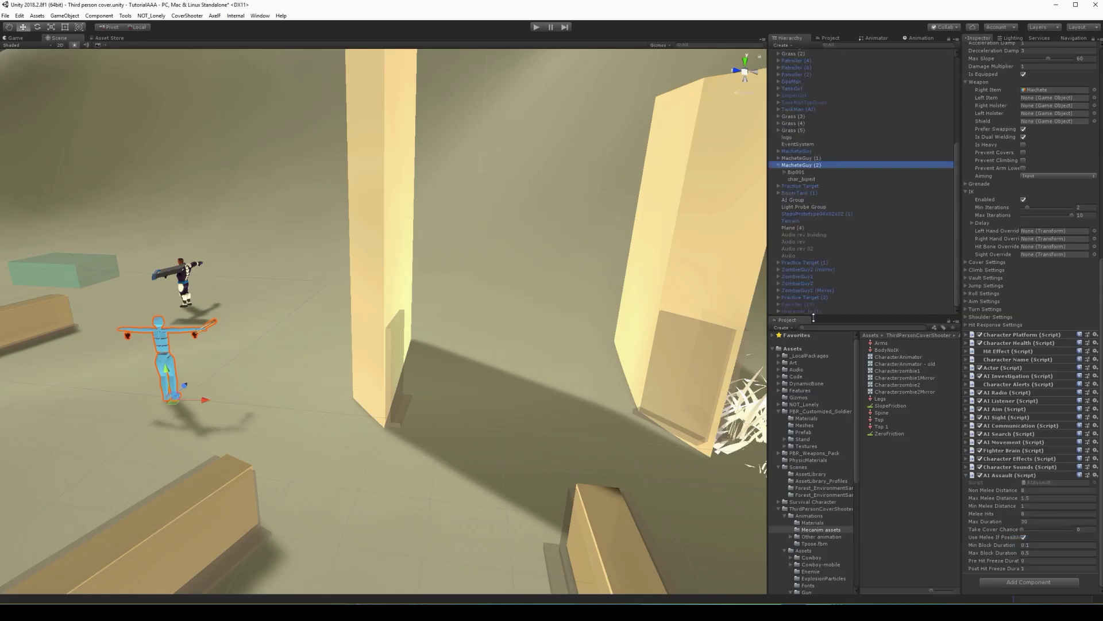
pyautogui.scroll(5, 815, 293)
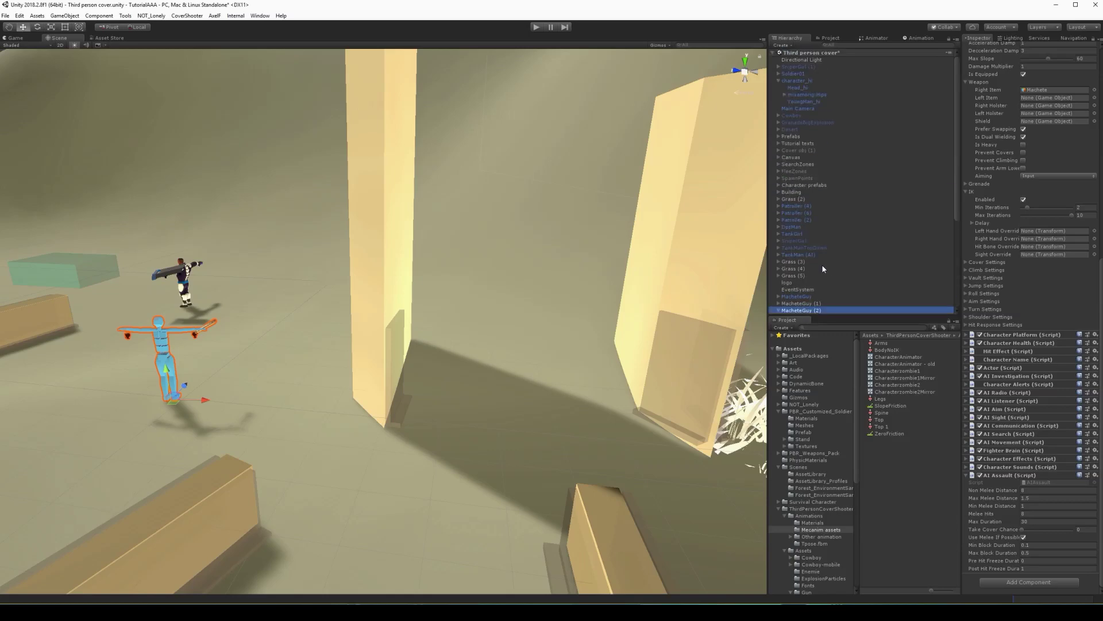
# Focus the view on Soldier03 and open its AI Assault component options.
pyautogui.click(801, 74)
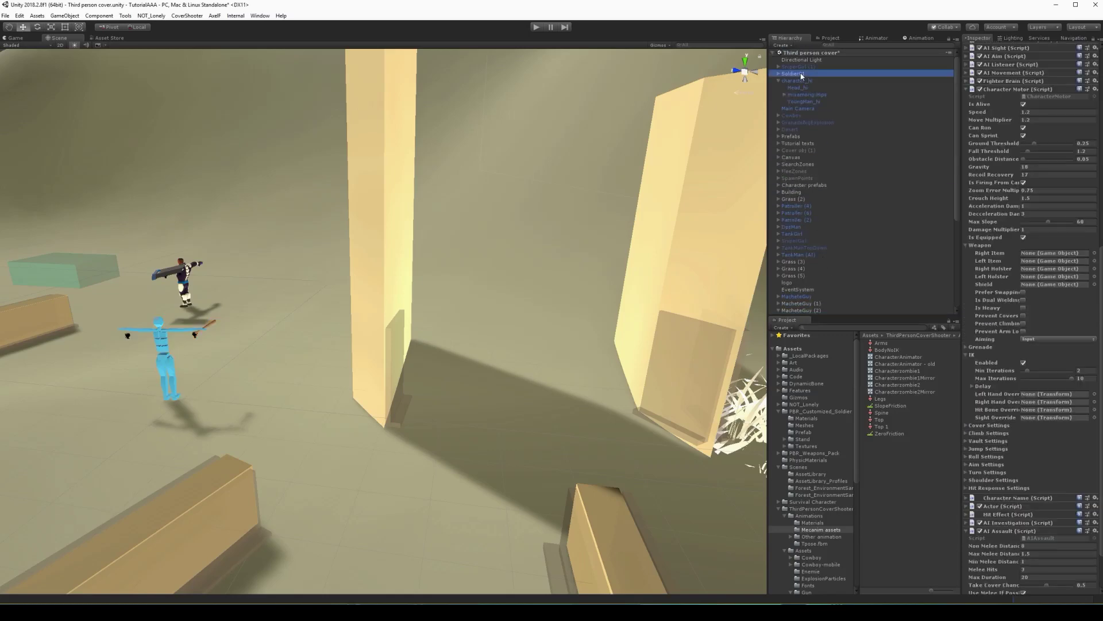
pyautogui.doubleClick(802, 74)
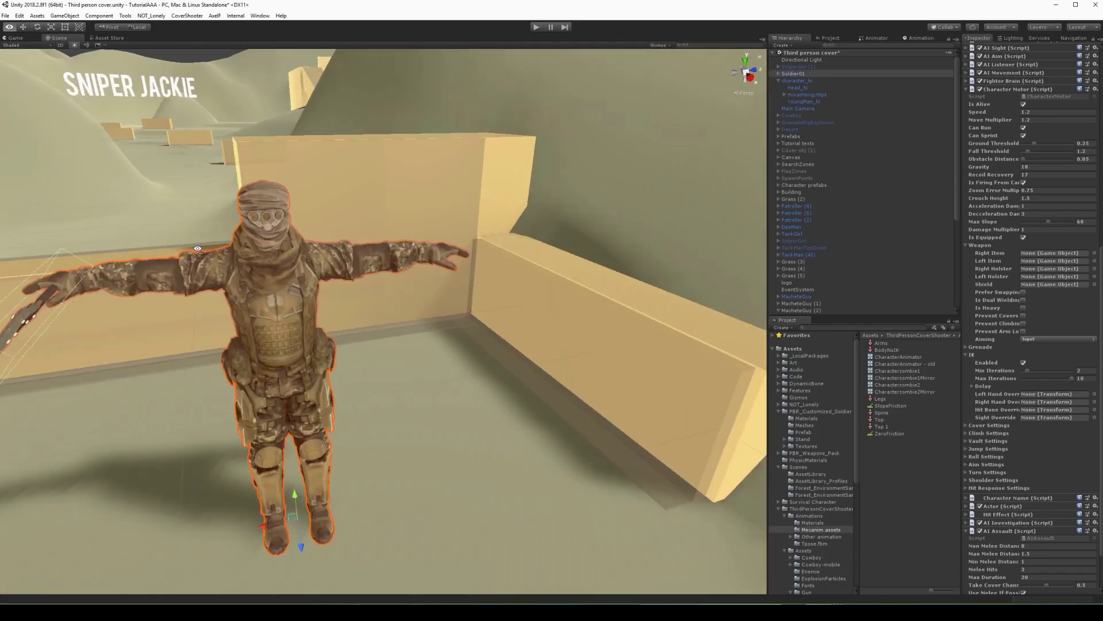
pyautogui.keyDown('alt'); pyautogui.moveTo(197, 248); pyautogui.dragTo(99, 247); pyautogui.keyUp('alt')
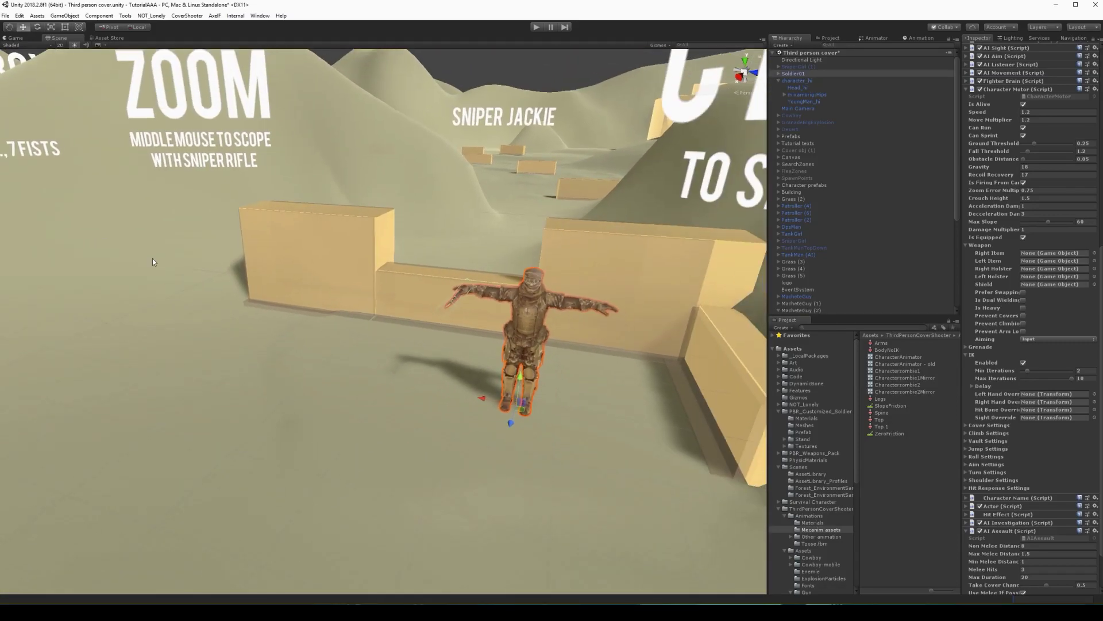
pyautogui.scroll(-3, 1081, 518)
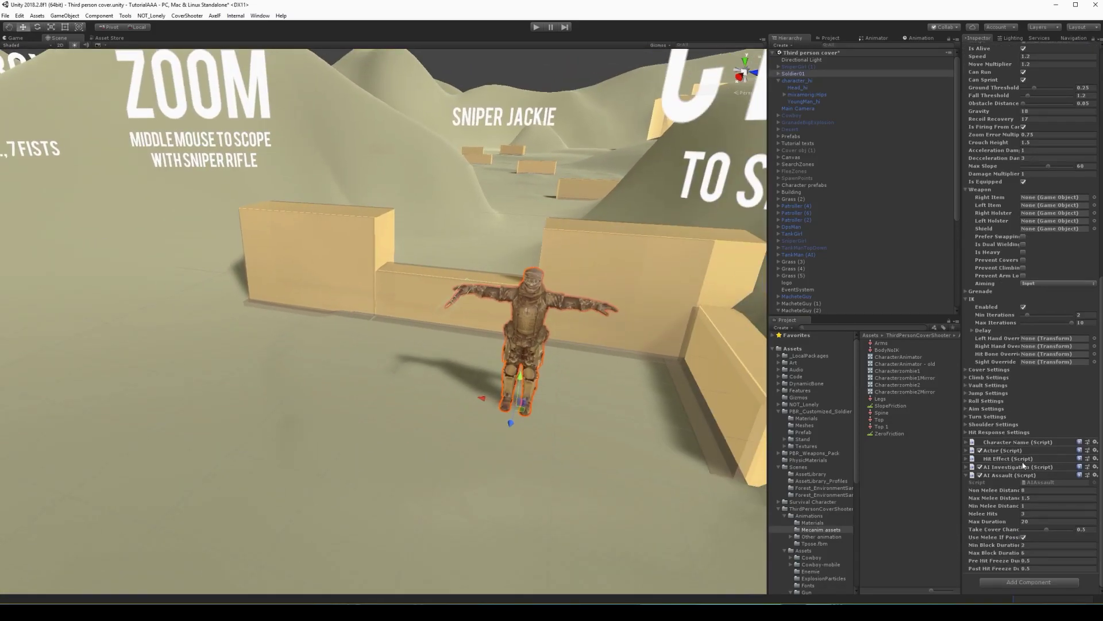
pyautogui.scroll(5, 1042, 281)
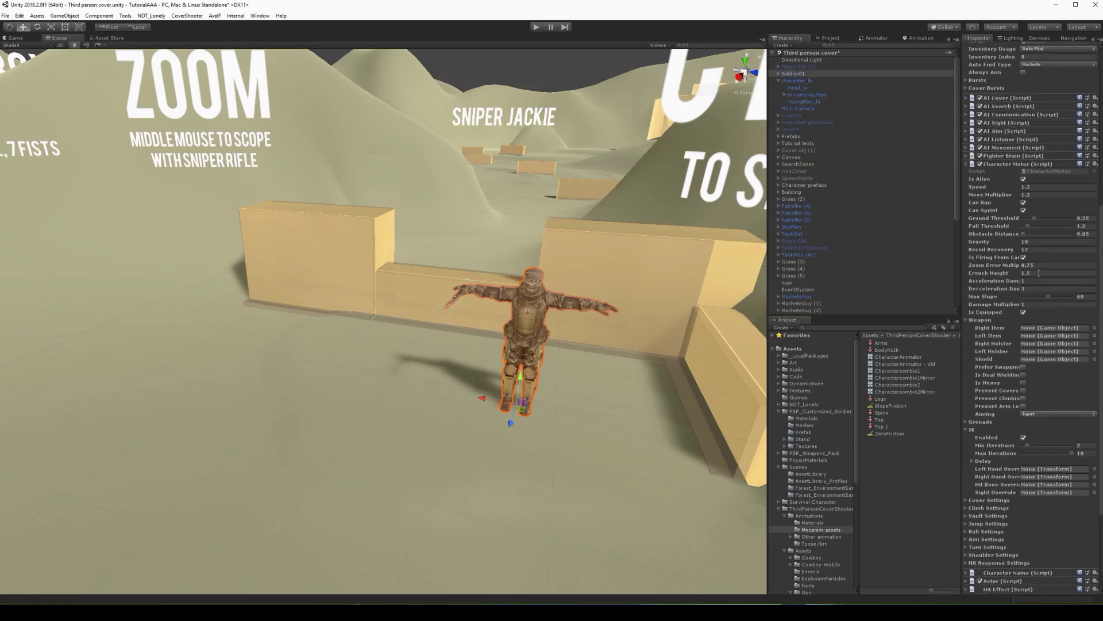
pyautogui.scroll(-3, 1024, 332)
pyautogui.scroll(-2, 1074, 456)
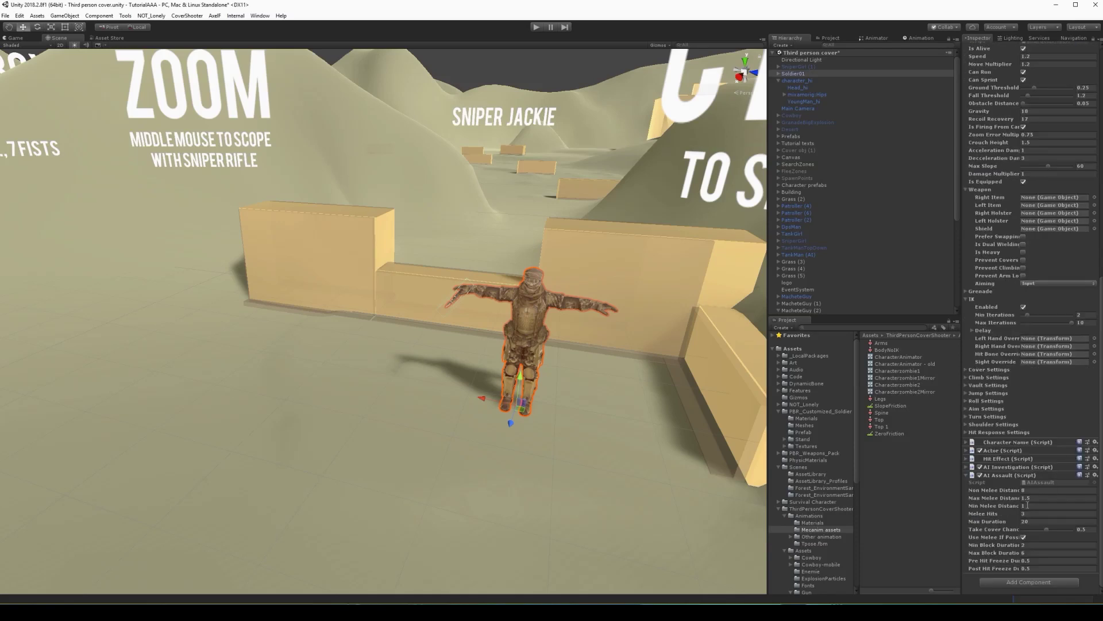
pyautogui.rightClick(1001, 476)
# Paste the AI Assault values onto the soldier, then copy MacheteGuy (2)'s Character Motor.
pyautogui.click(1023, 559)
pyautogui.scroll(-5, 846, 277)
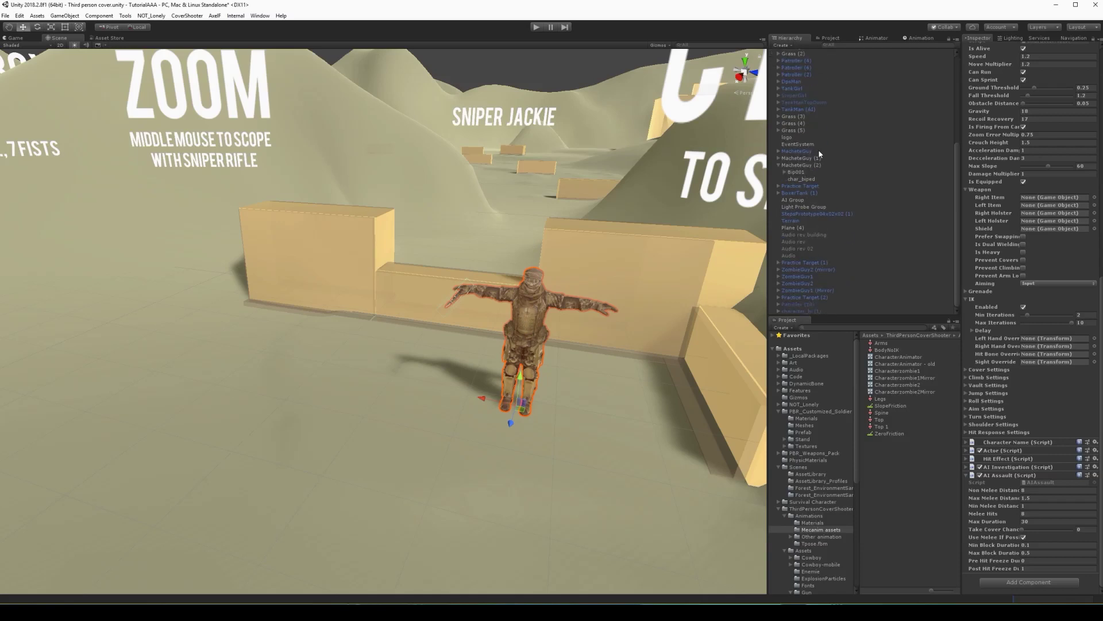
pyautogui.click(810, 163)
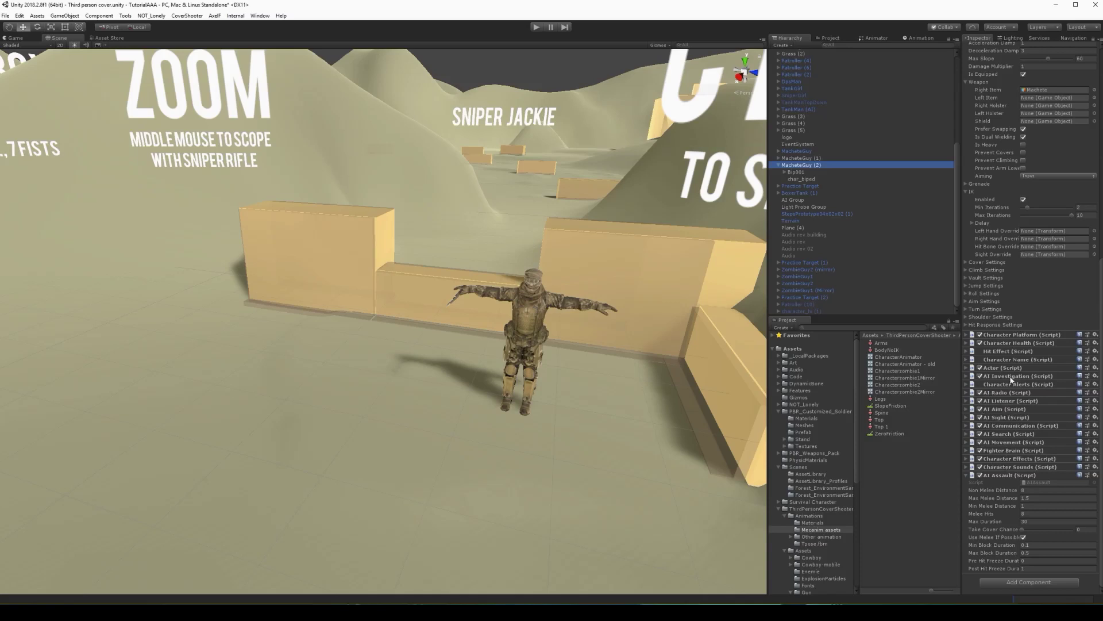
pyautogui.scroll(3, 1027, 324)
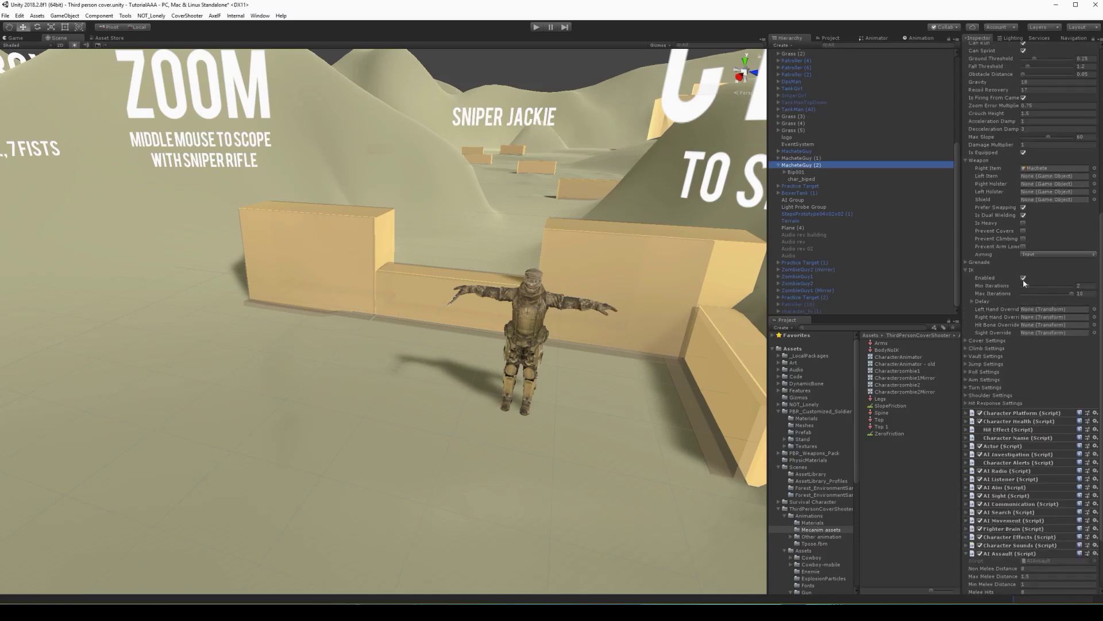
pyautogui.scroll(3, 1016, 262)
pyautogui.rightClick(1012, 190)
pyautogui.click(1035, 256)
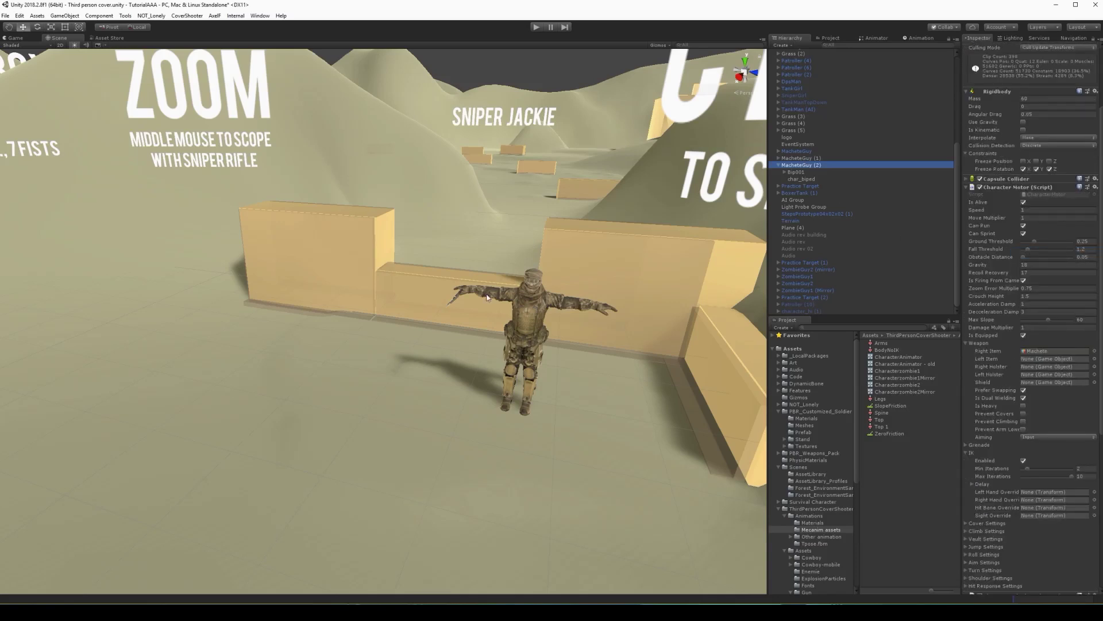
# Paste the Character Motor values onto the soldier and locate the Machete and axe objects.
pyautogui.click(529, 322)
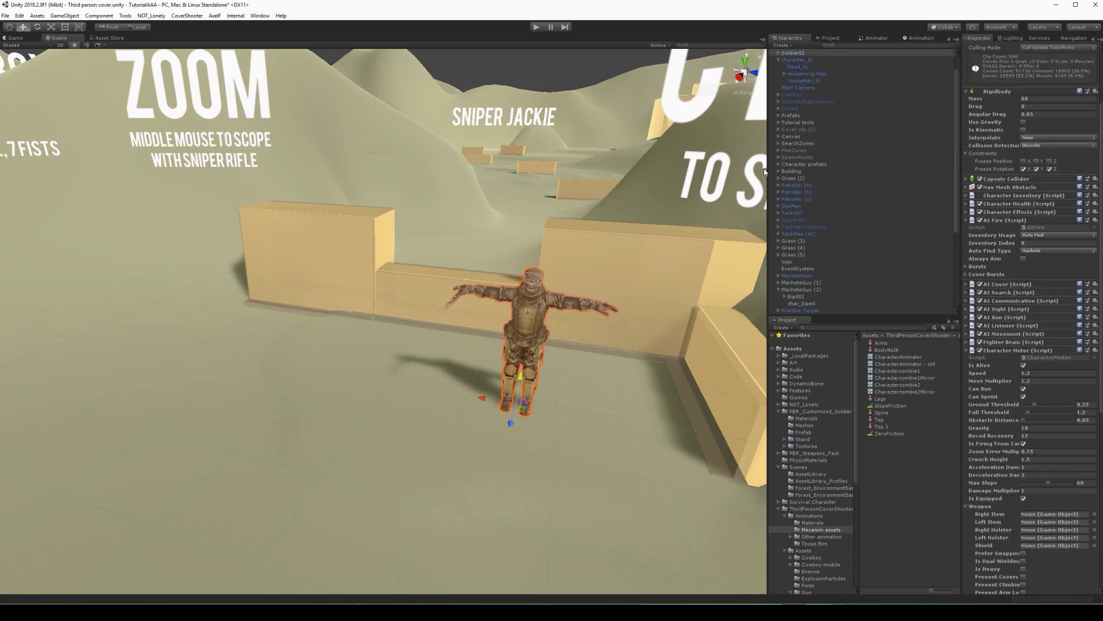
pyautogui.rightClick(1024, 352)
pyautogui.click(1068, 435)
pyautogui.scroll(-3, 1041, 437)
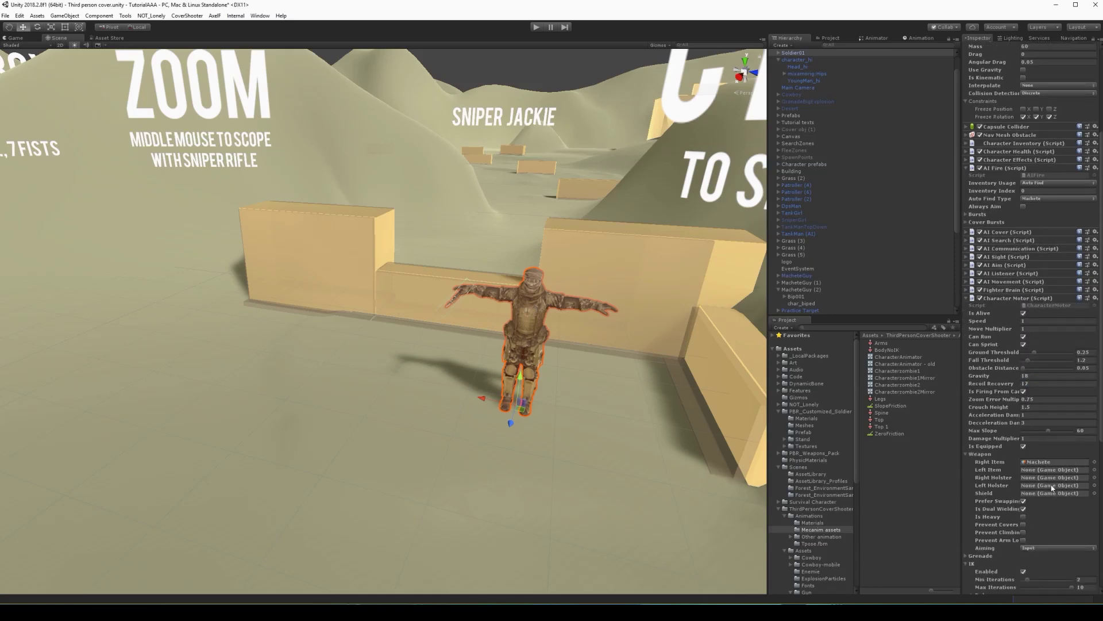
pyautogui.click(1036, 463)
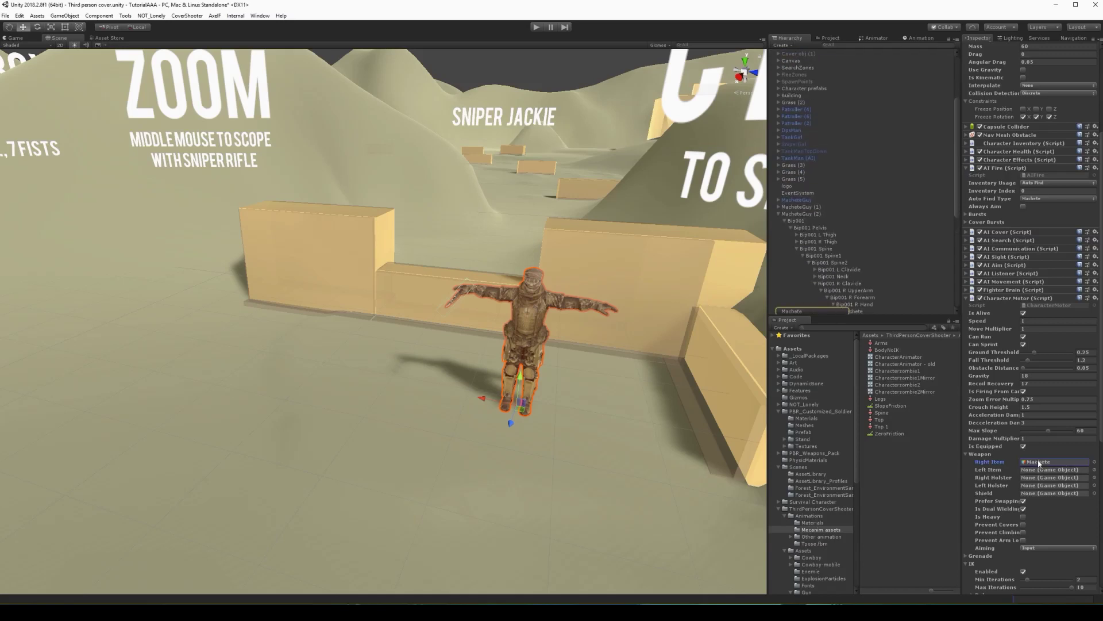
pyautogui.scroll(5, 775, 163)
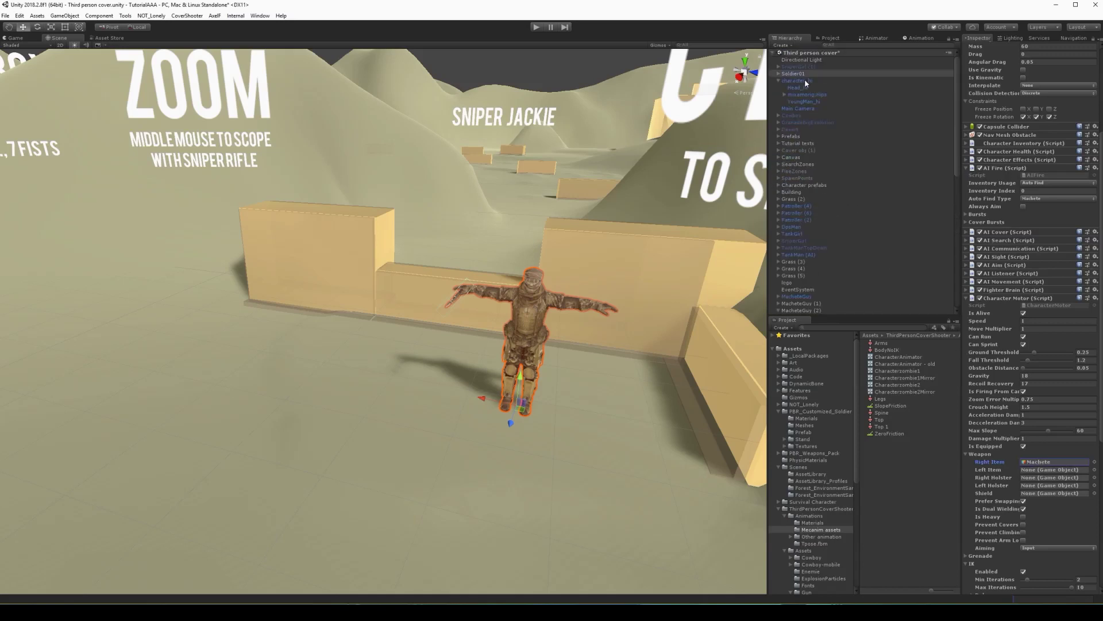
pyautogui.click(455, 299)
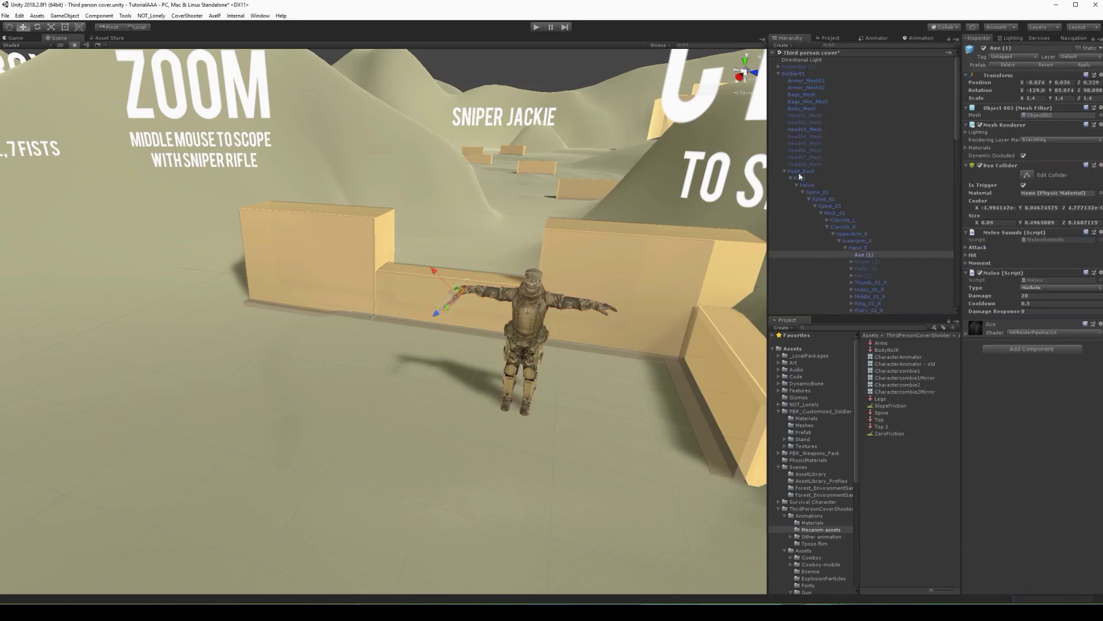
pyautogui.click(800, 74)
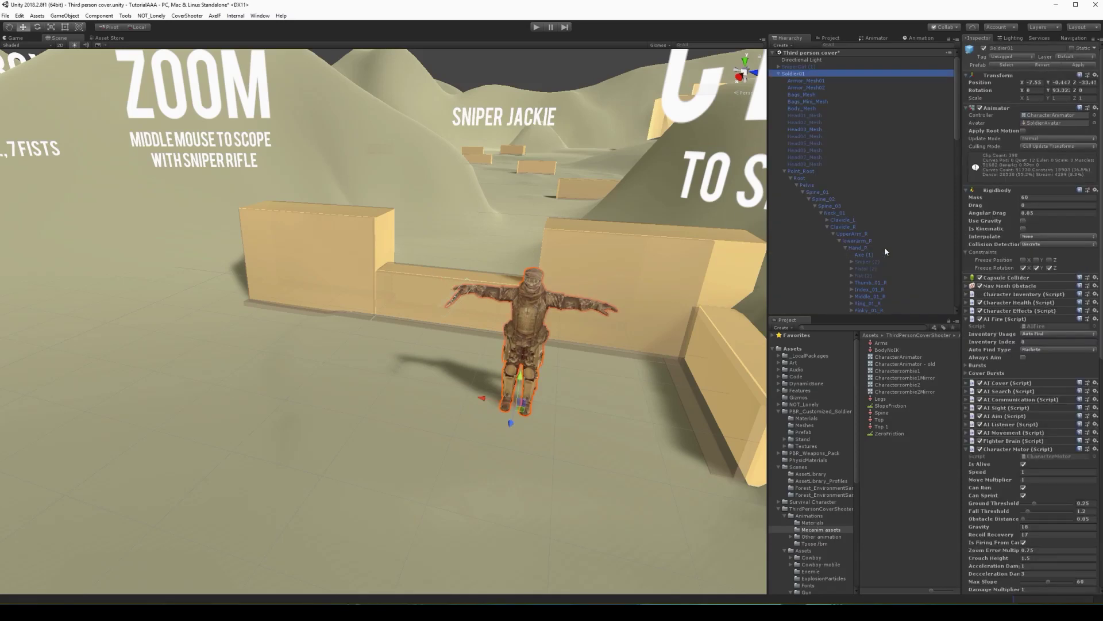
pyautogui.scroll(-3, 829, 195)
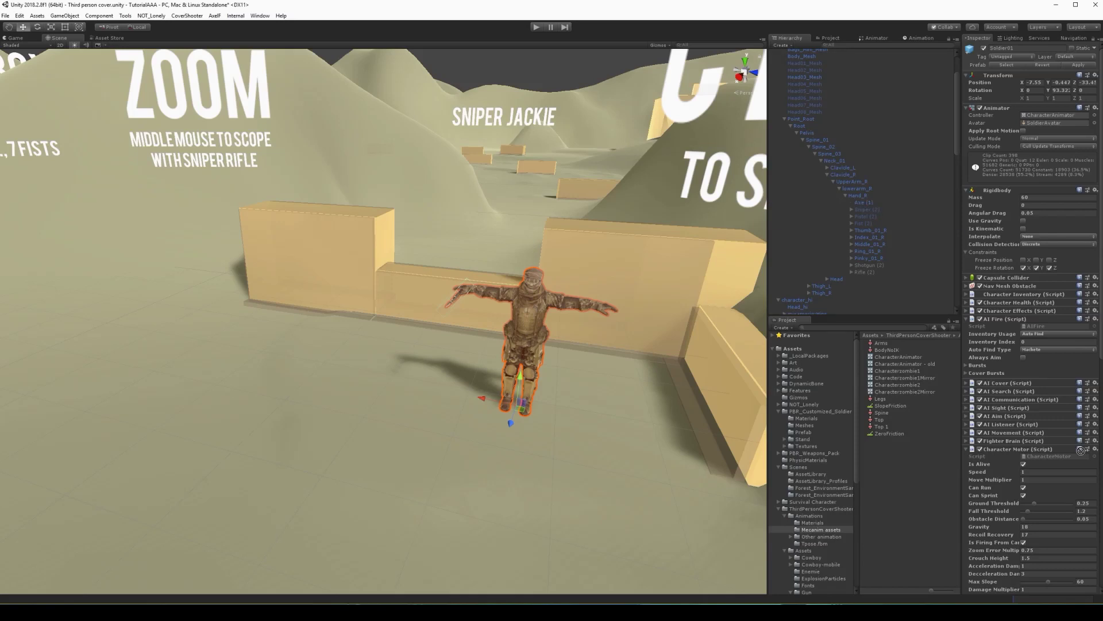
# Drag Axe (1) into the Character Motor's Right Item field.
pyautogui.moveTo(1070, 469)
pyautogui.mouseDown()
pyautogui.moveTo(836, 110)
pyautogui.moveTo(849, 122)
pyautogui.mouseUp()
pyautogui.scroll(2, 862, 164)
pyautogui.scroll(-3, 1025, 367)
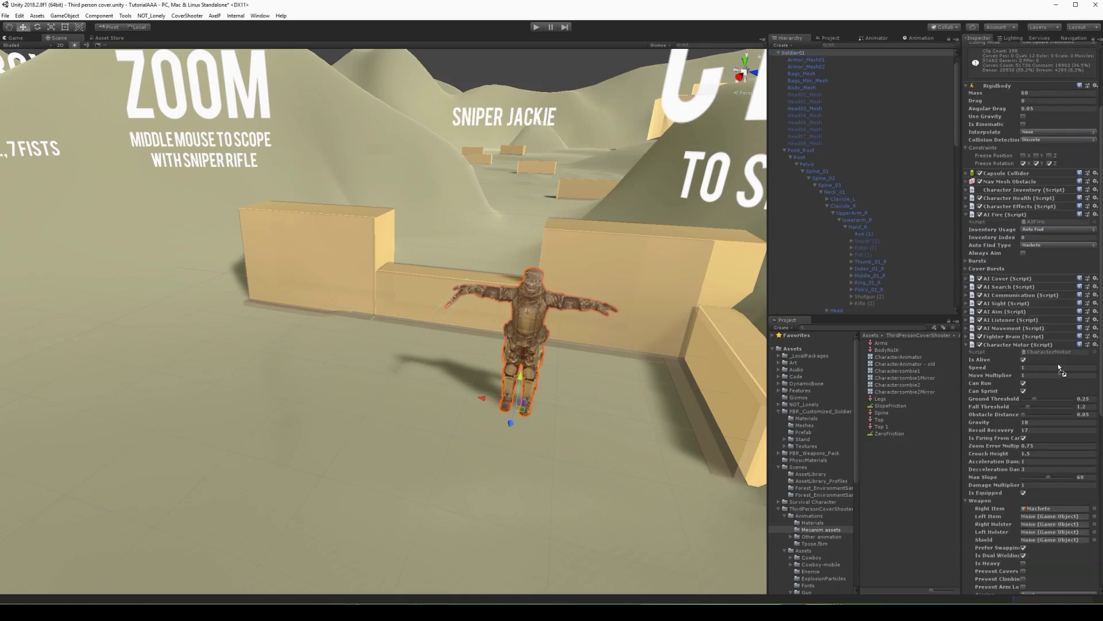
pyautogui.moveTo(867, 234); pyautogui.dragTo(1052, 509)
# Start Play mode, stop it, and restart the game to test the soldier.
pyautogui.click(537, 27)
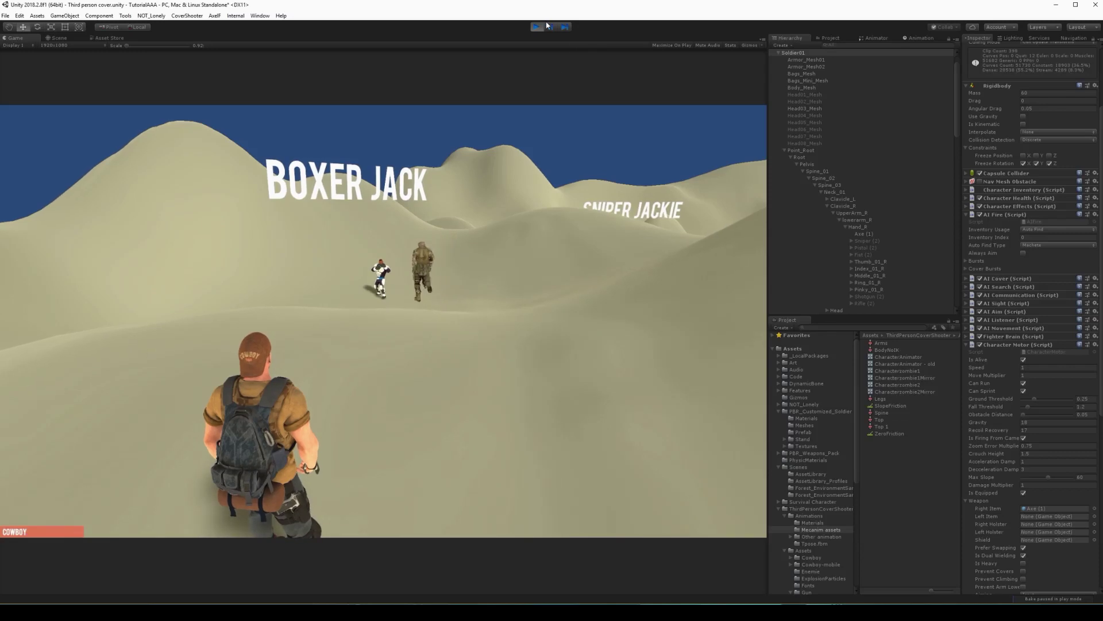
pyautogui.click(537, 29)
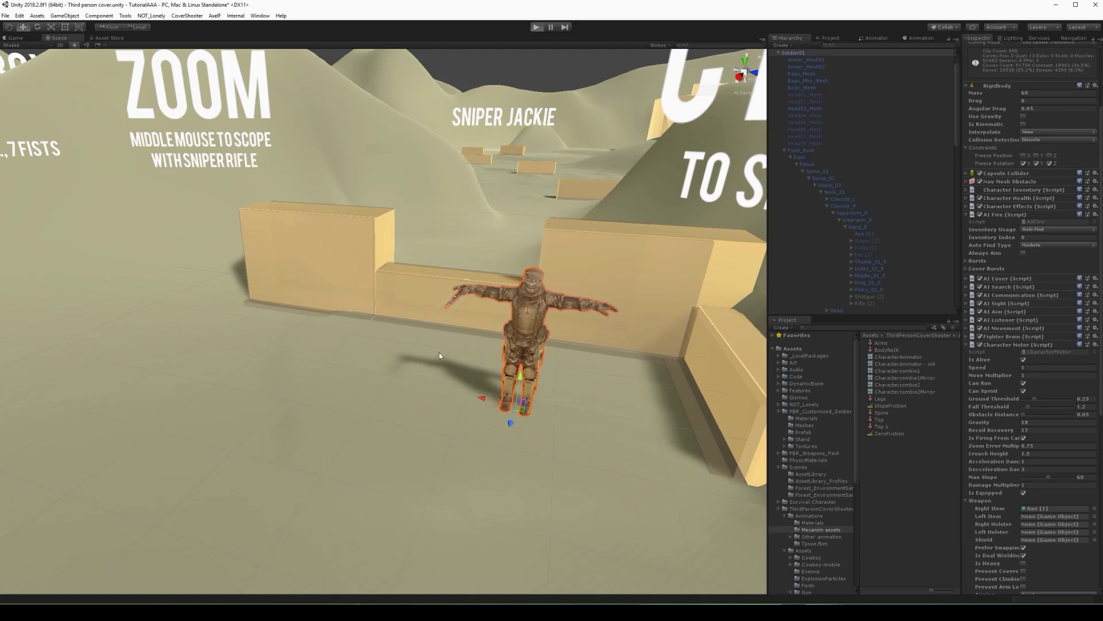
pyautogui.hotkey('ctrl', 'p')
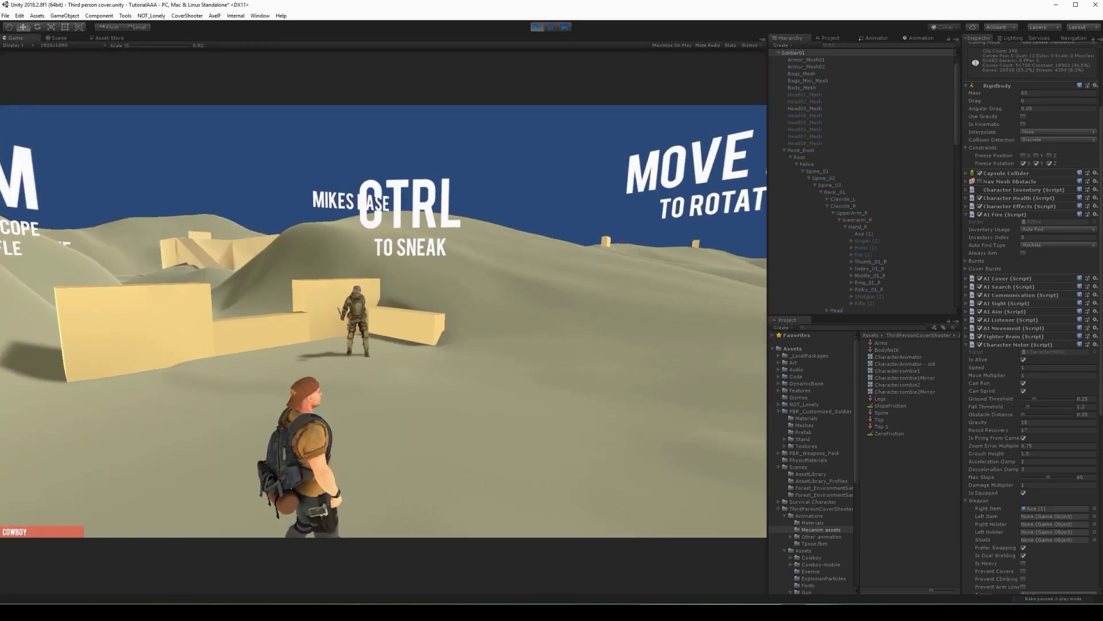
# Aim the player's pistol at the approaching axe soldier, then free the cursor with Escape.
pyautogui.press('w')
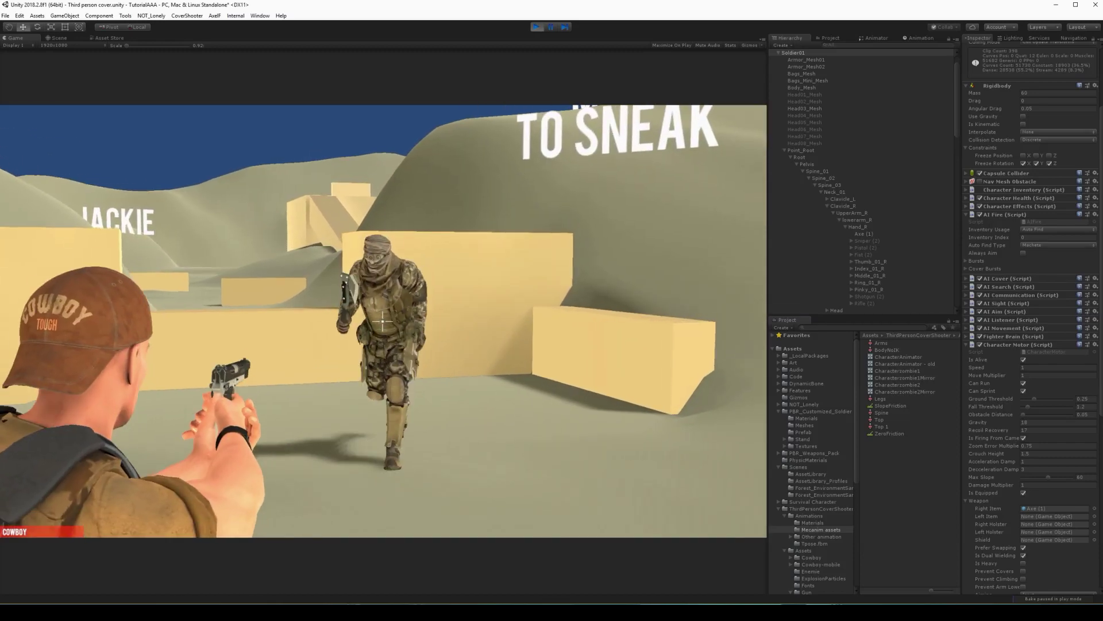
pyautogui.press('w')
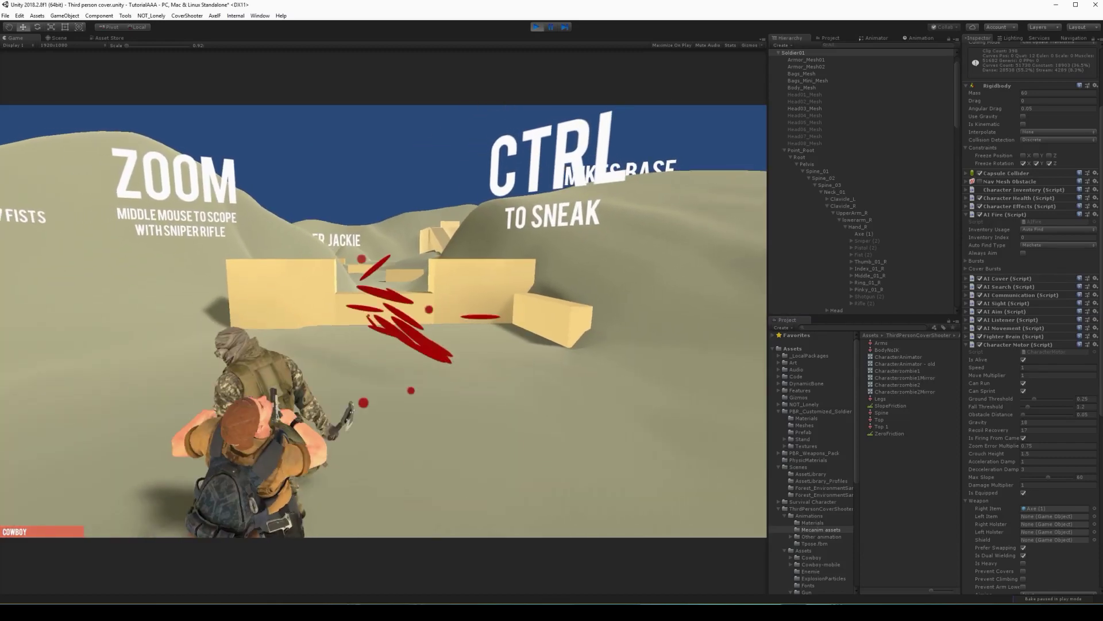
pyautogui.press('w')
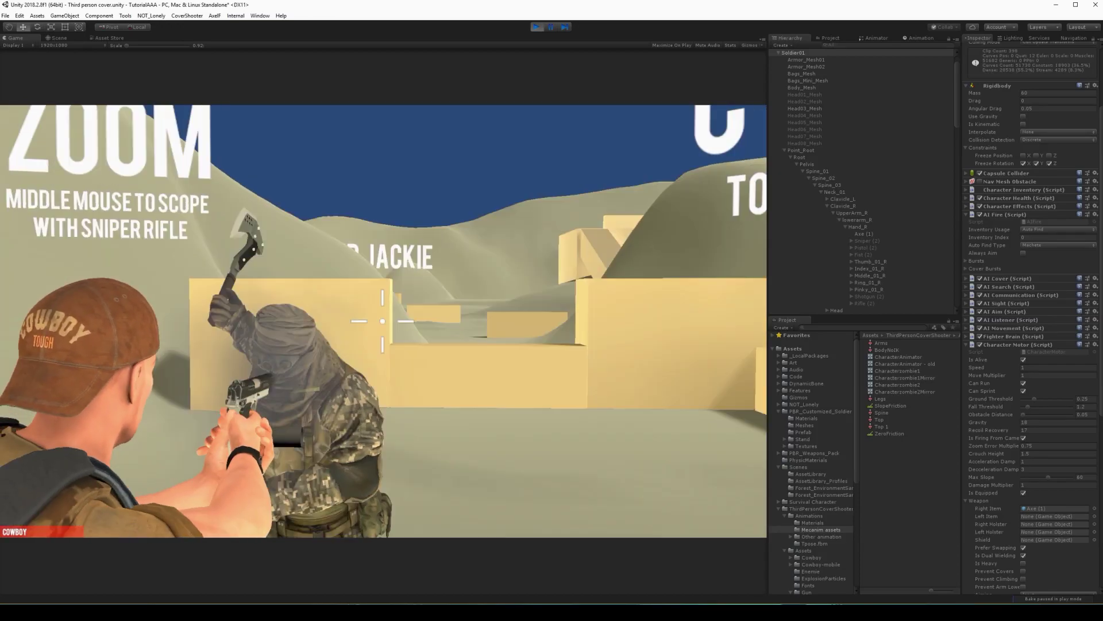
pyautogui.press('w')
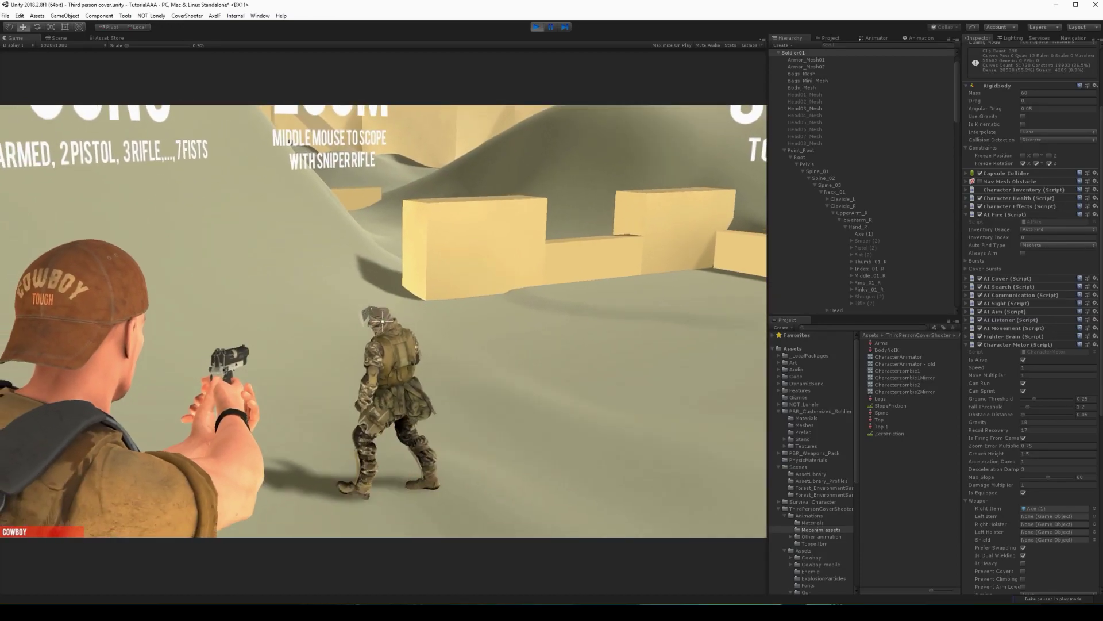
pyautogui.click(384, 324)
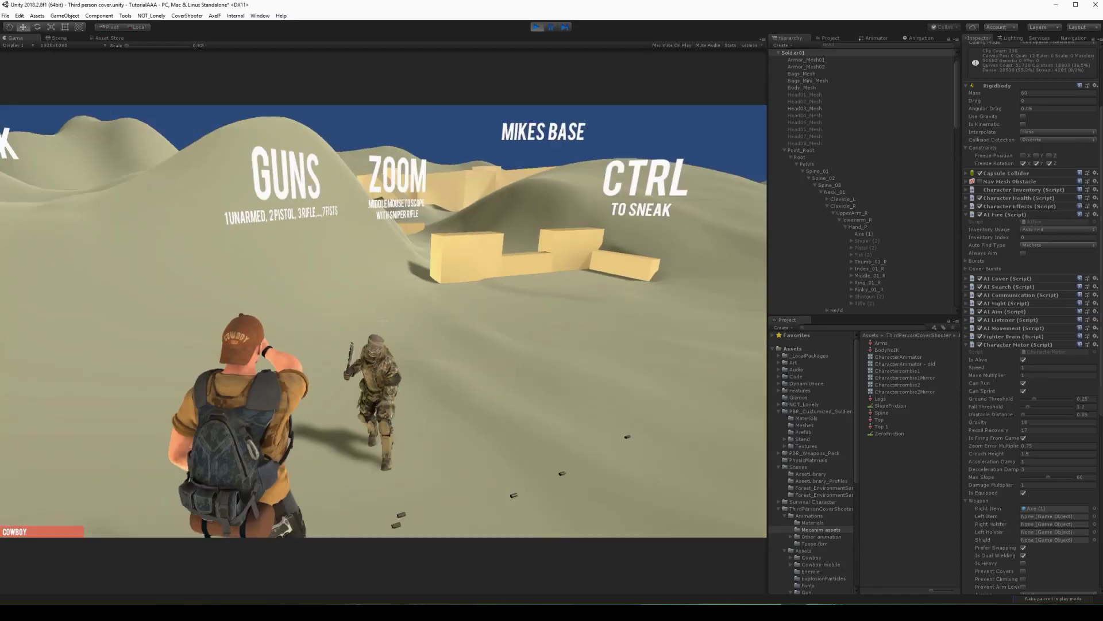
pyautogui.rightClick(383, 322)
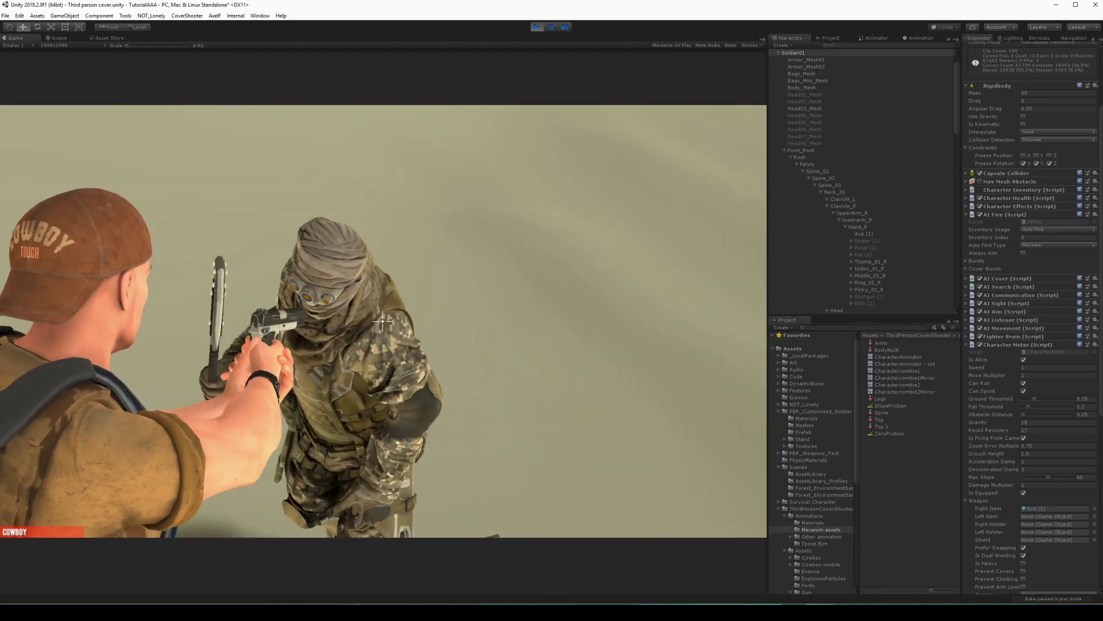
pyautogui.press('Escape')
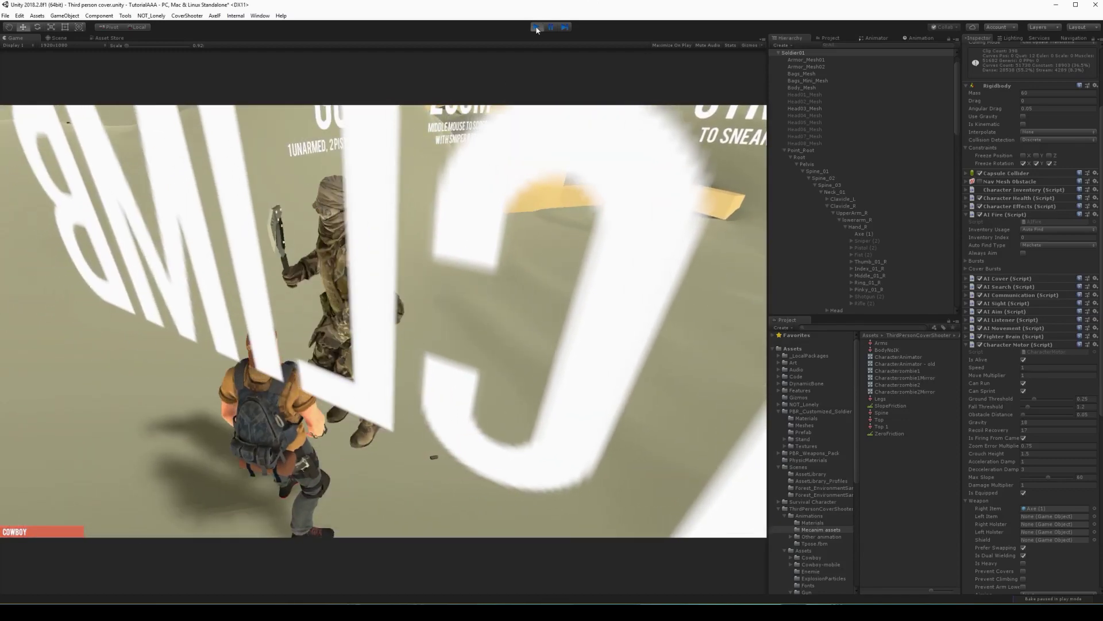
# Stop the game, select Soldier01, and run Setup hit colliders under Character Health.
pyautogui.click(536, 28)
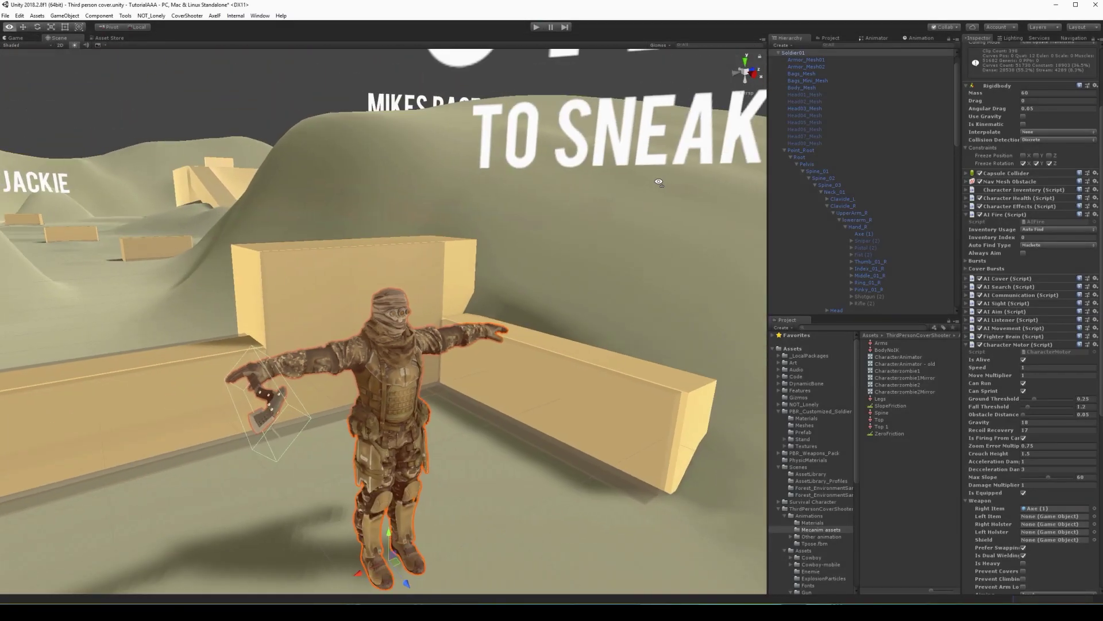
pyautogui.moveTo(585, 204); pyautogui.dragTo(385, 383, button='right')
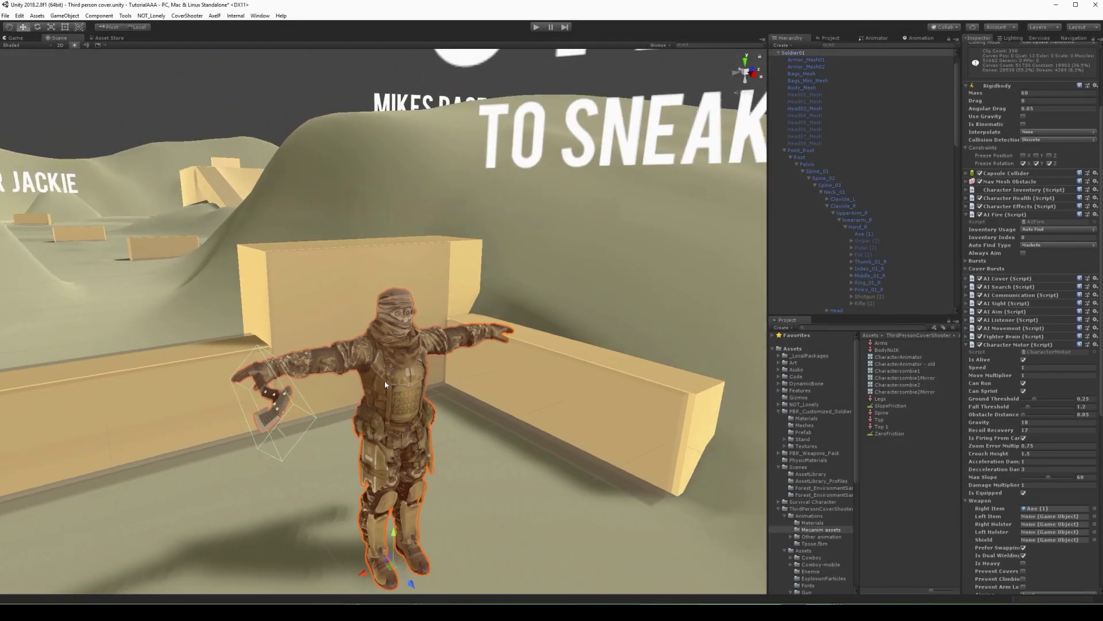
pyautogui.click(438, 326)
pyautogui.scroll(-4, 827, 155)
pyautogui.scroll(3, 928, 187)
pyautogui.scroll(1, 871, 155)
pyautogui.scroll(1, 828, 126)
pyautogui.click(808, 74)
pyautogui.scroll(-5, 1050, 441)
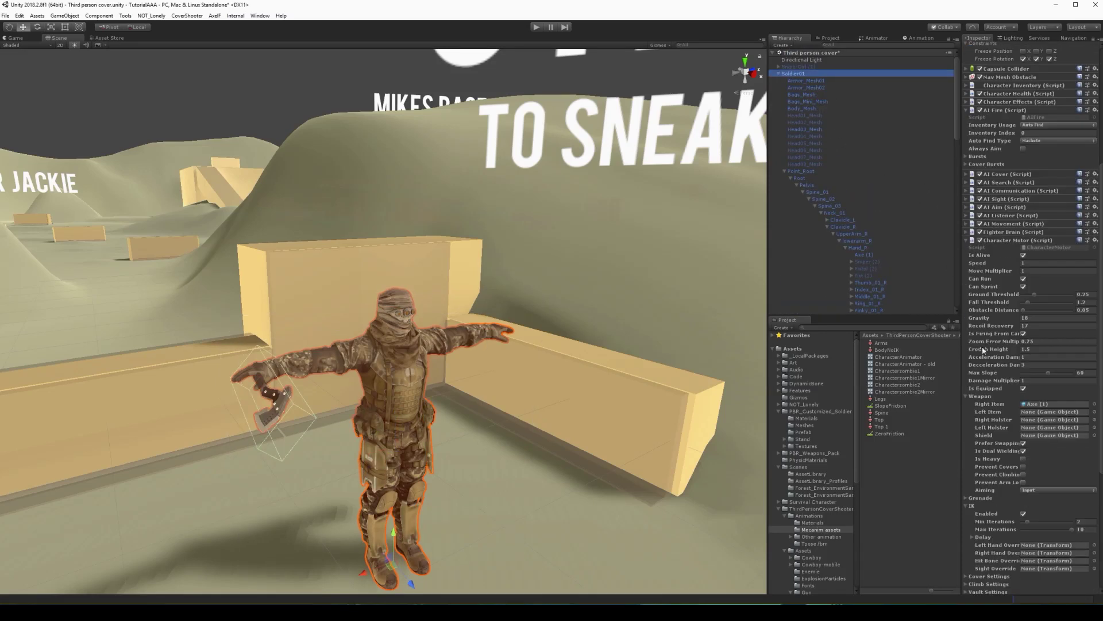
pyautogui.click(967, 241)
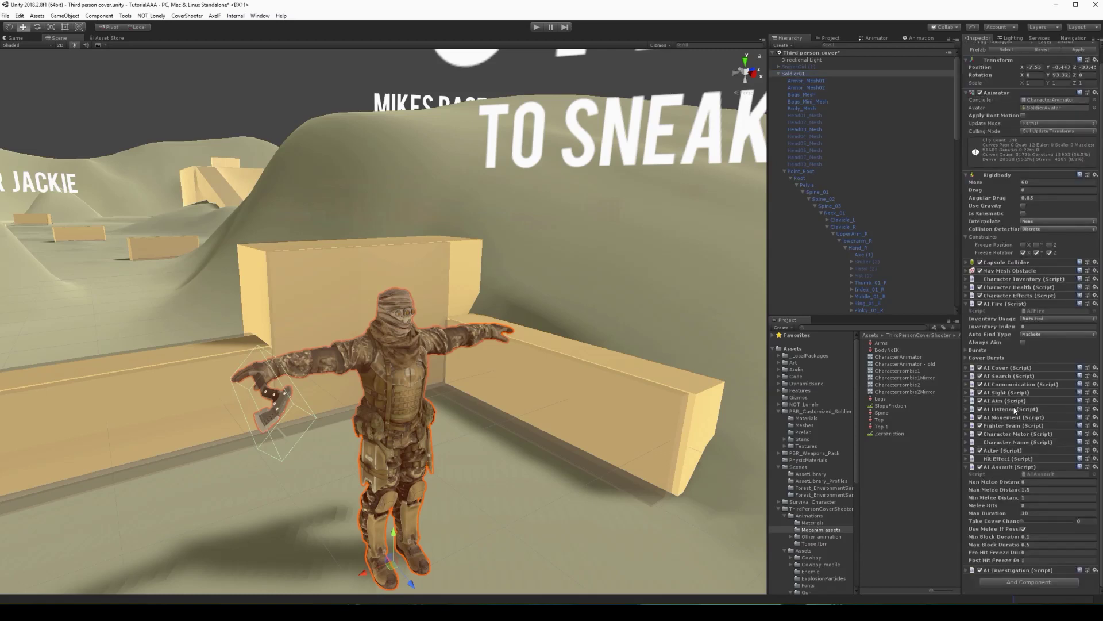
pyautogui.click(1018, 290)
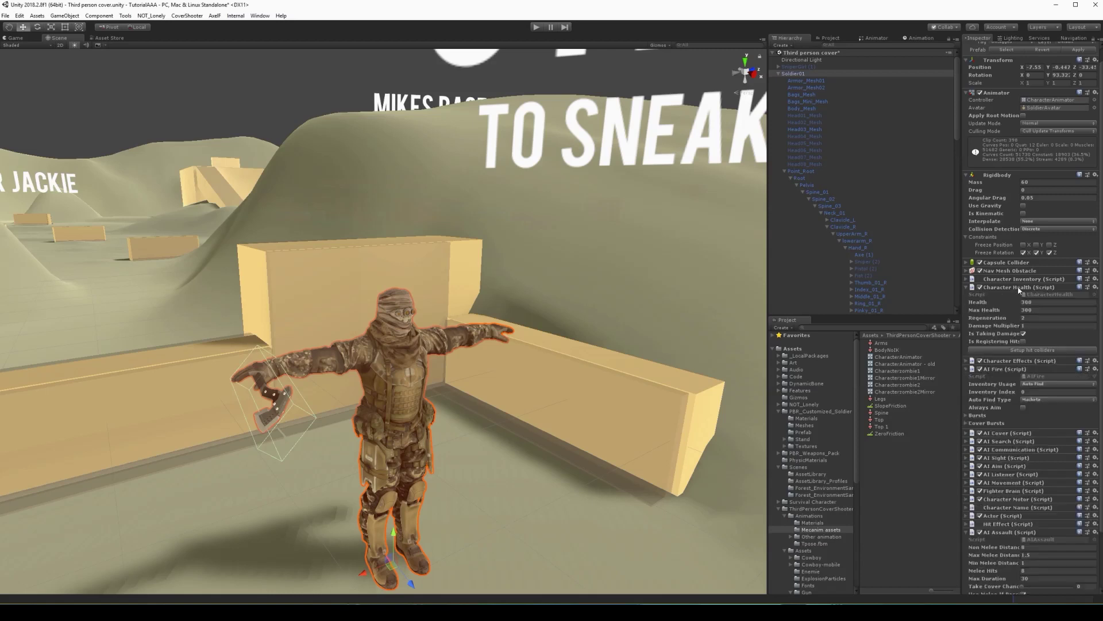
pyautogui.click(1028, 350)
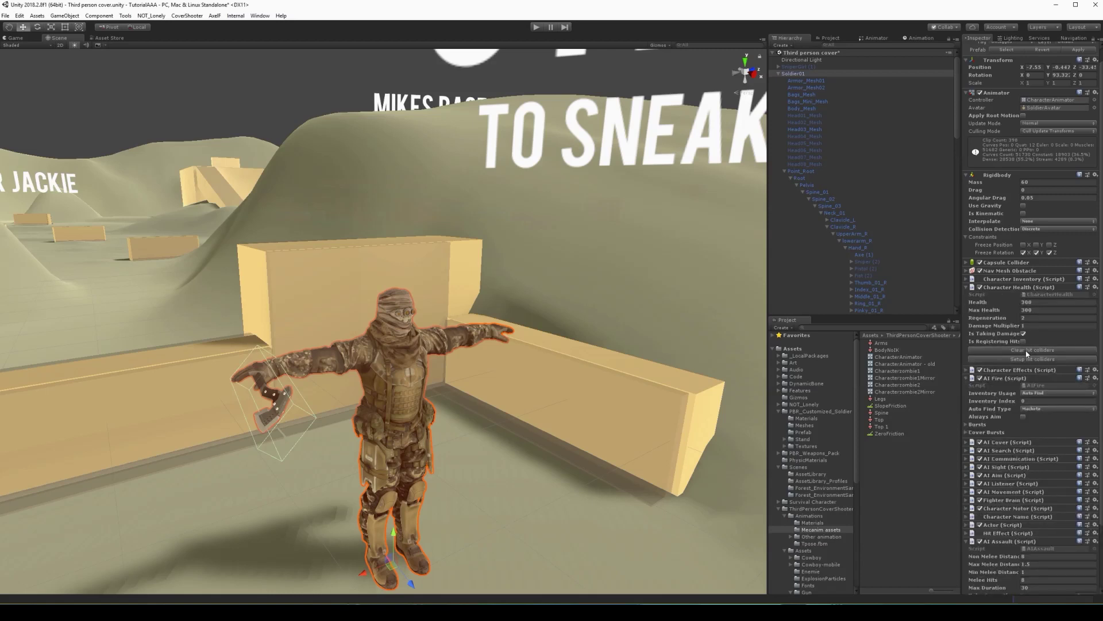
# Play-test by landing three pistol shots on the axe soldier, then stop the game.
pyautogui.click(537, 27)
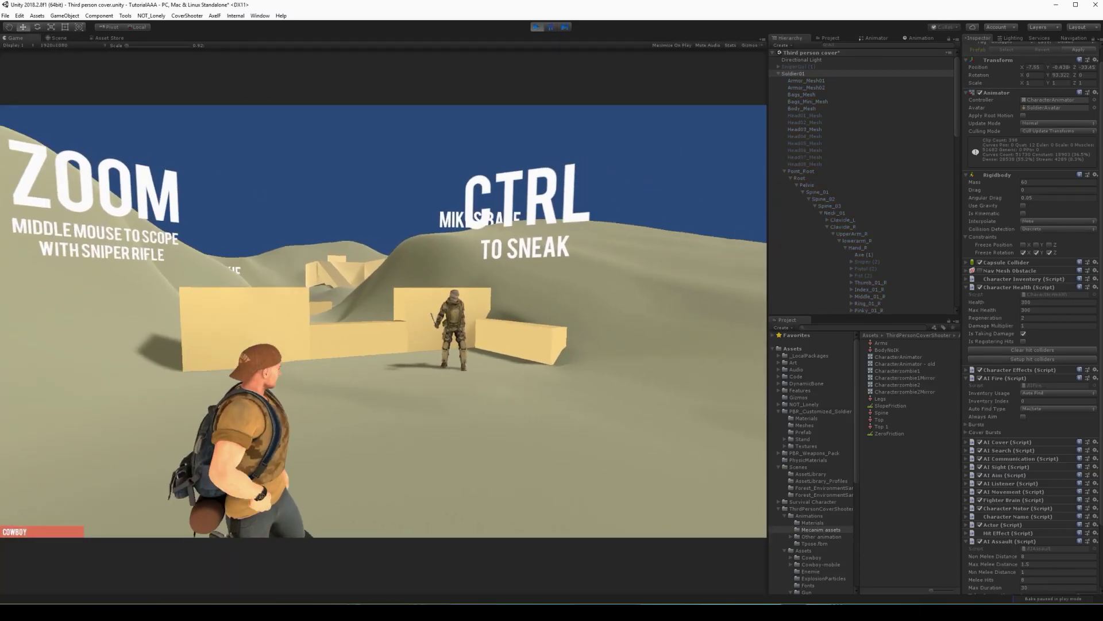
pyautogui.rightClick(384, 320)
pyautogui.click(383, 319)
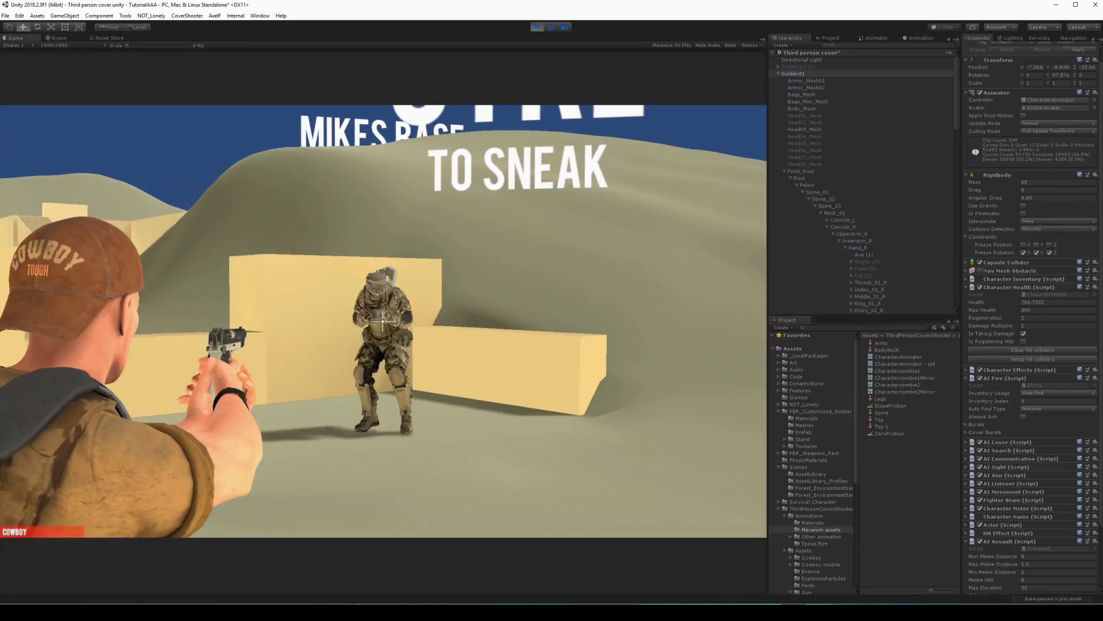
pyautogui.click(384, 319)
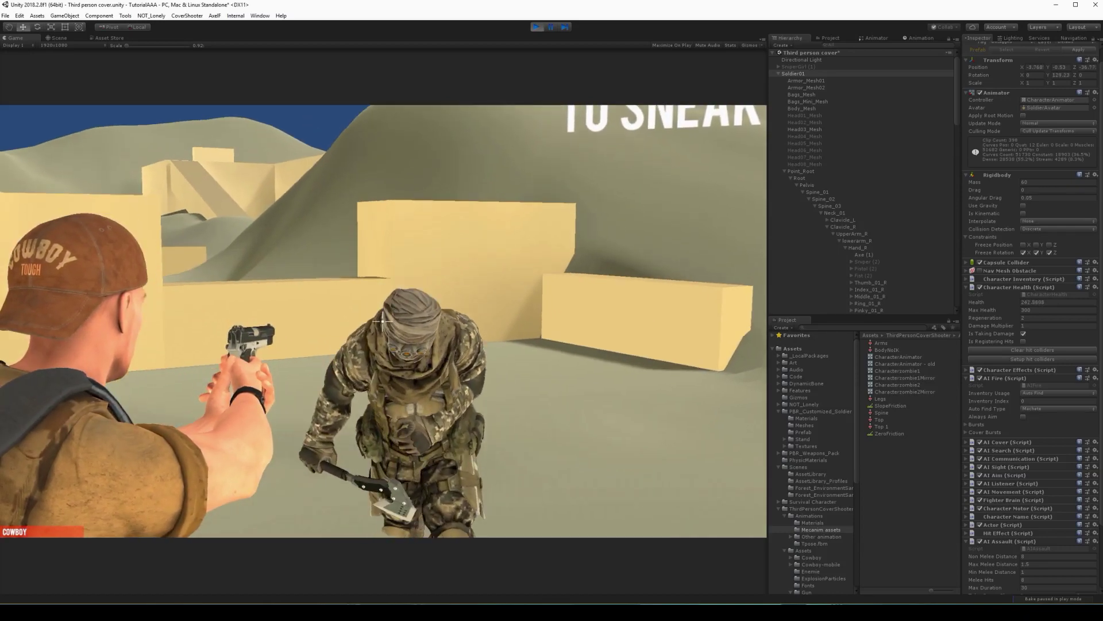
pyautogui.press('w')
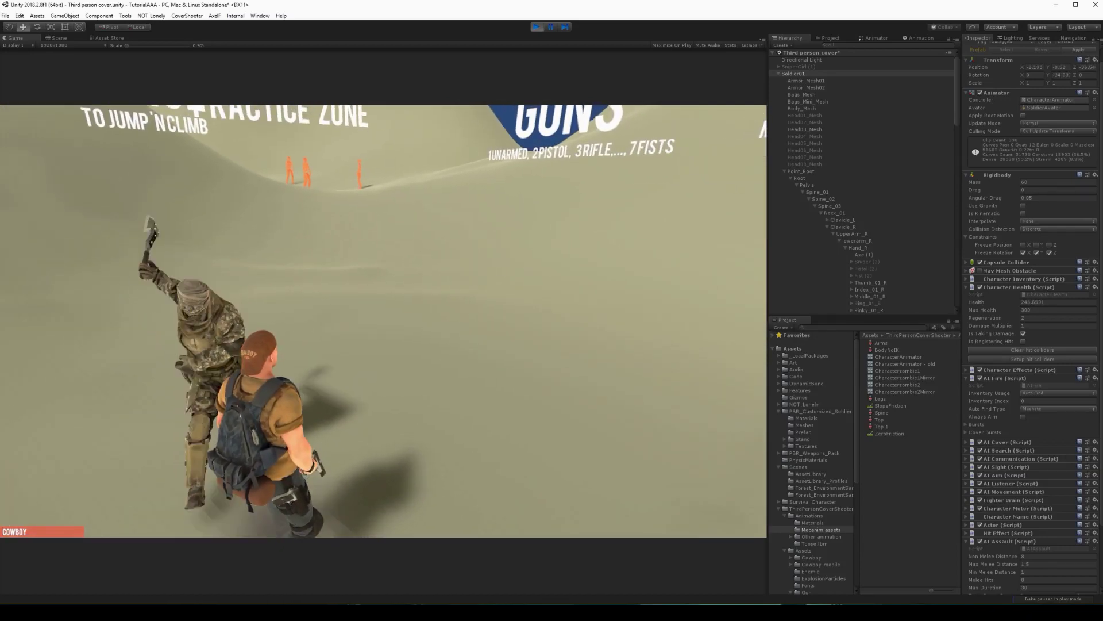
pyautogui.rightClick(383, 319)
pyautogui.click(384, 320)
pyautogui.press('w')
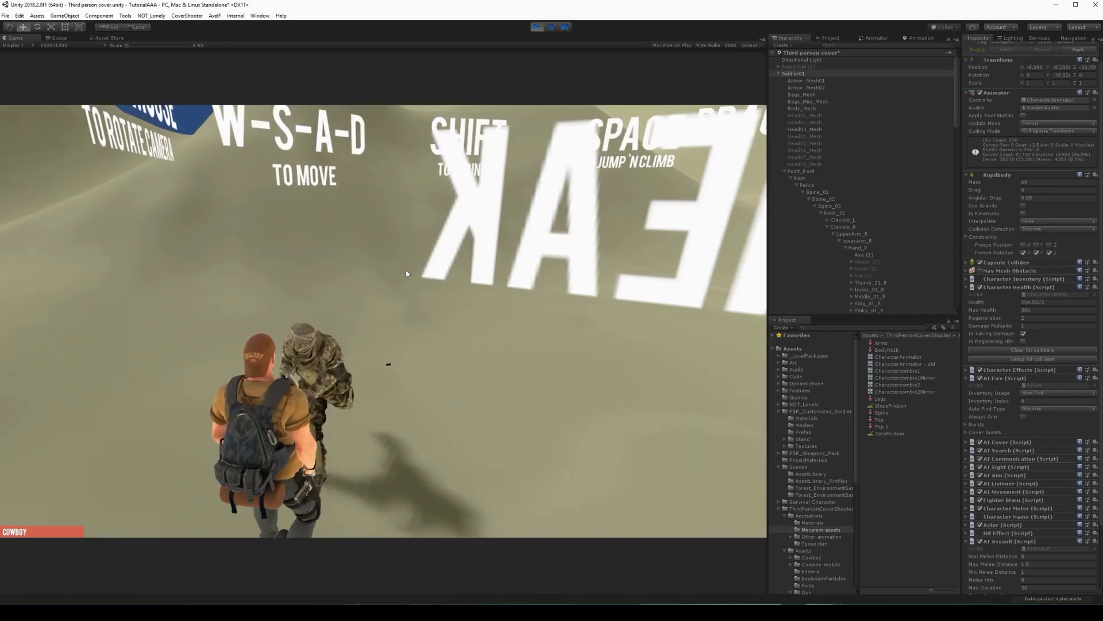
pyautogui.click(538, 27)
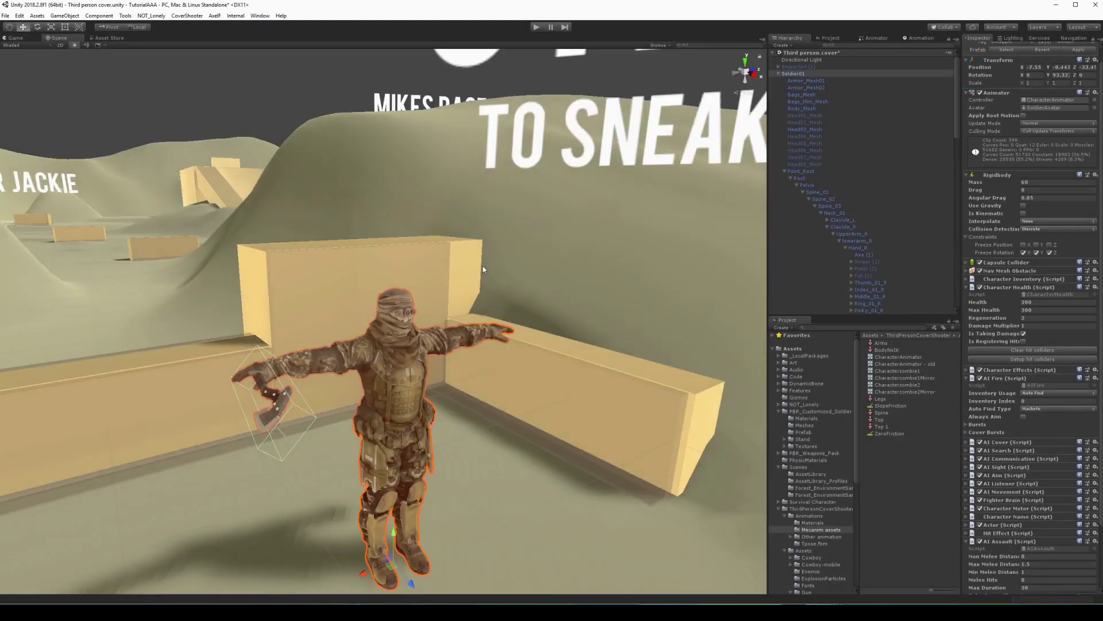
pyautogui.moveTo(482, 264)
pyautogui.mouseDown(button='right')
pyautogui.moveTo(431, 286)
pyautogui.moveTo(458, 255)
pyautogui.mouseUp(button='right')
pyautogui.scroll(5, 458, 254)
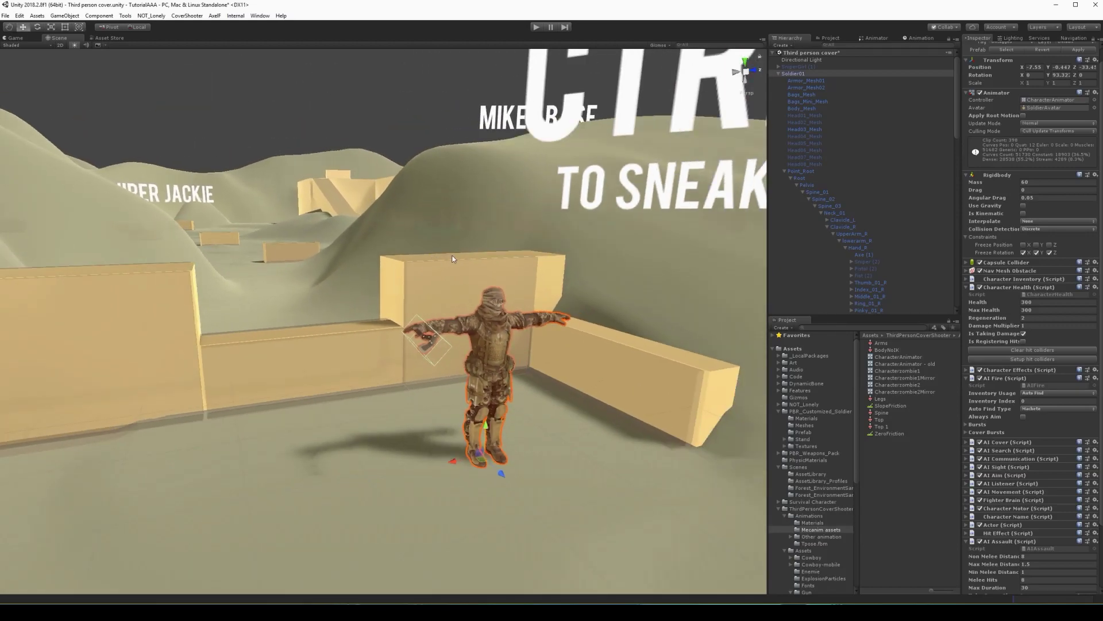
pyautogui.moveTo(465, 254)
pyautogui.mouseDown(button='right')
pyautogui.moveTo(629, 244)
pyautogui.moveTo(484, 299)
pyautogui.moveTo(542, 307)
pyautogui.moveTo(417, 285)
pyautogui.moveTo(356, 406)
pyautogui.mouseUp(button='right')
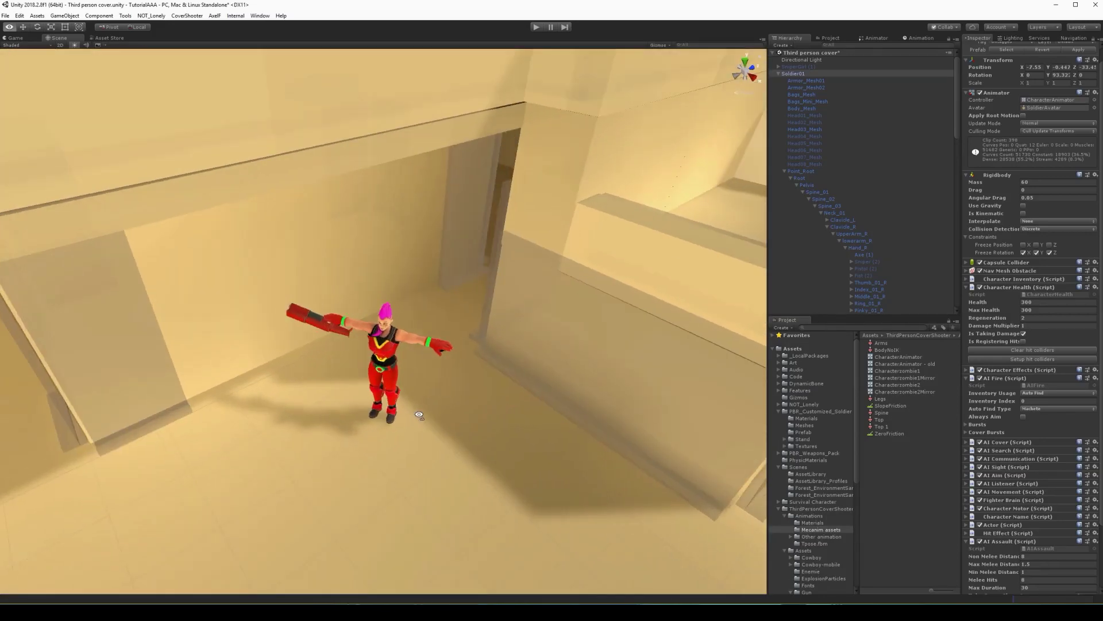
pyautogui.moveTo(356, 407); pyautogui.dragTo(461, 410, button='right')
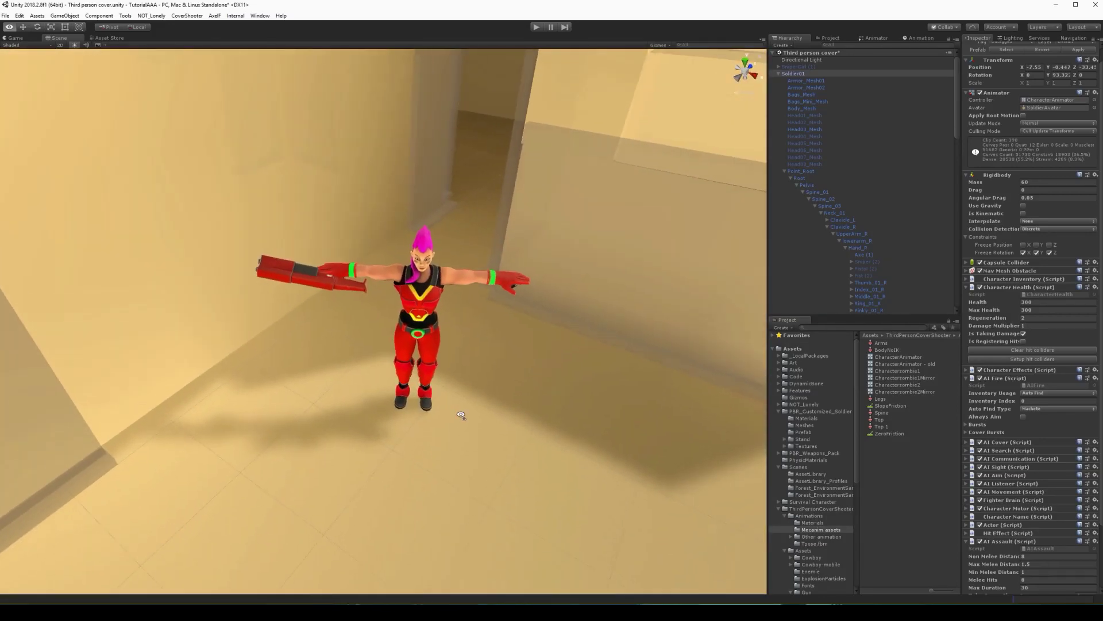
pyautogui.click(418, 306)
pyautogui.moveTo(423, 285); pyautogui.dragTo(413, 272, button='right')
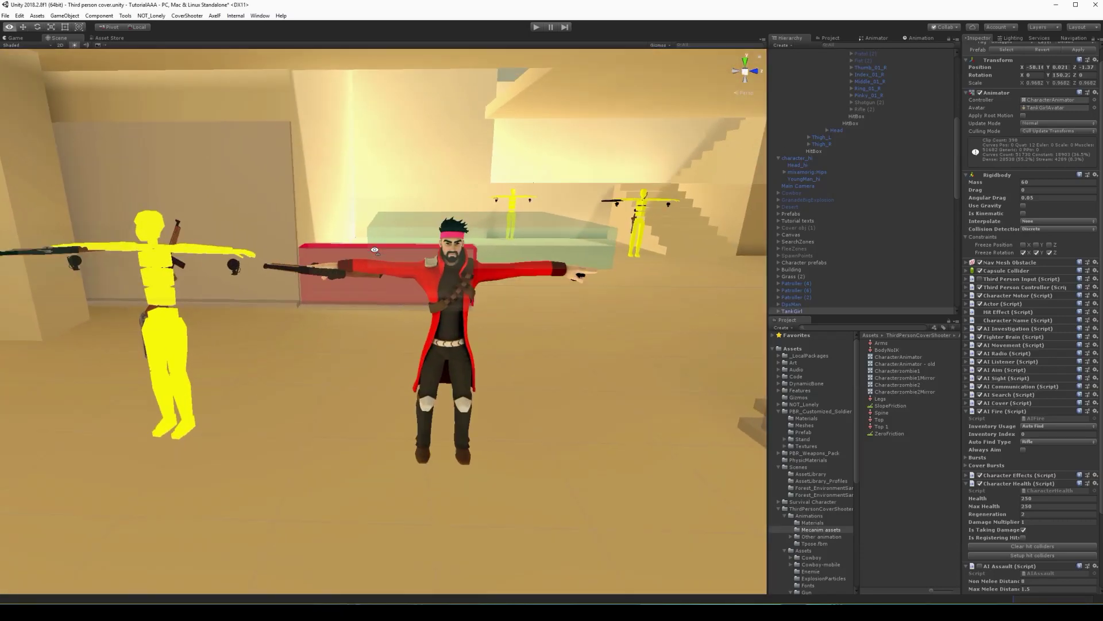
pyautogui.moveTo(466, 293); pyautogui.dragTo(301, 261, button='right')
pyautogui.click(302, 261)
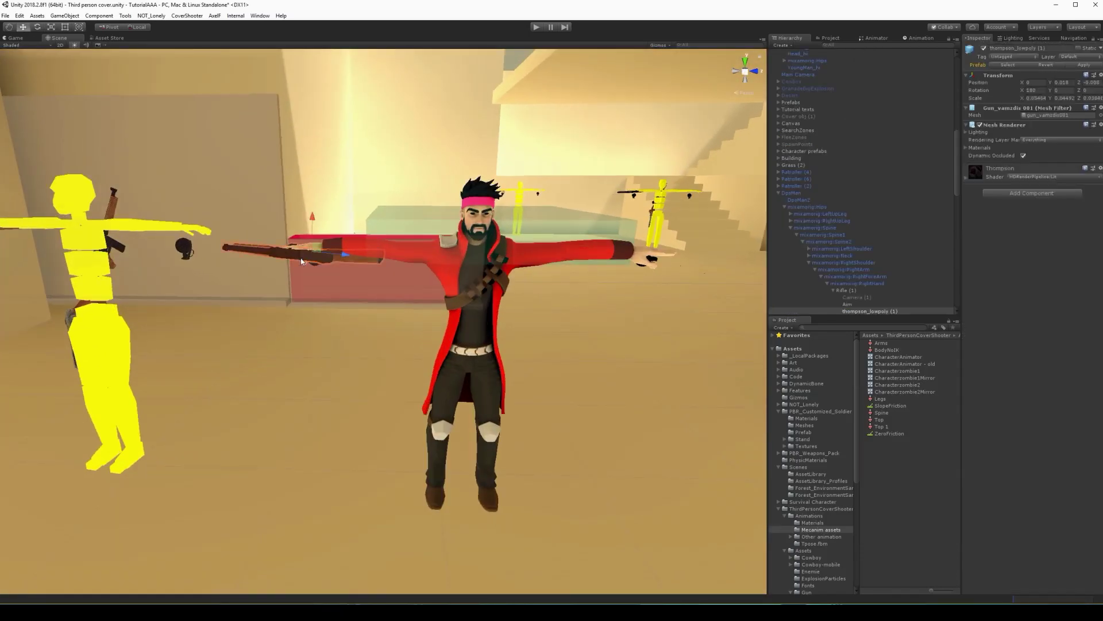
pyautogui.click(851, 290)
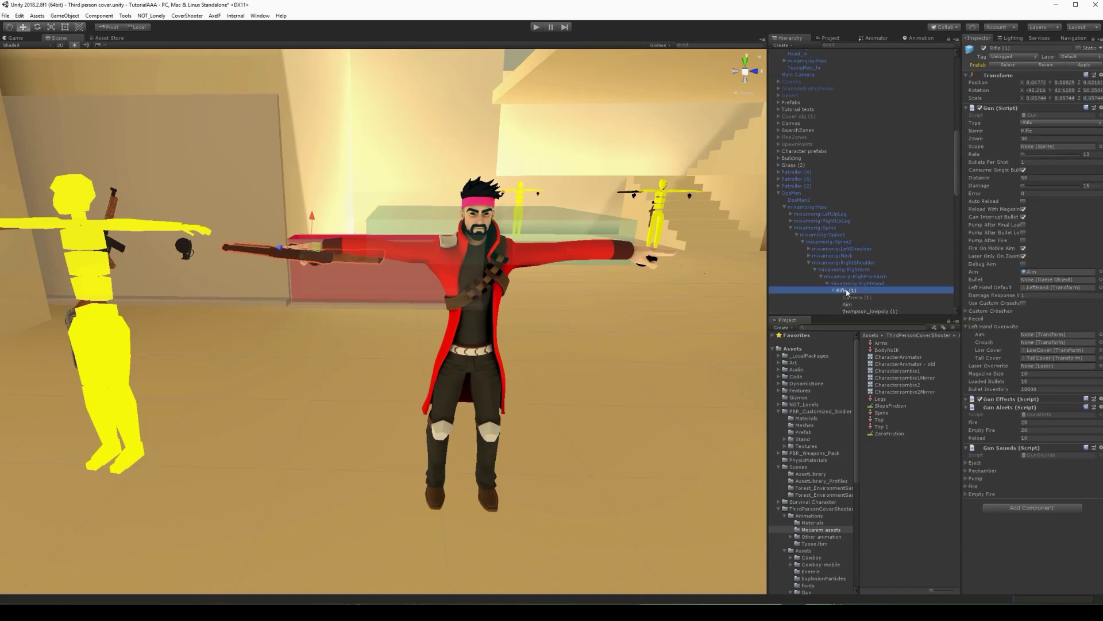
pyautogui.moveTo(603, 276)
pyautogui.mouseDown(button='right')
pyautogui.moveTo(566, 265)
pyautogui.moveTo(466, 305)
pyautogui.mouseUp(button='right')
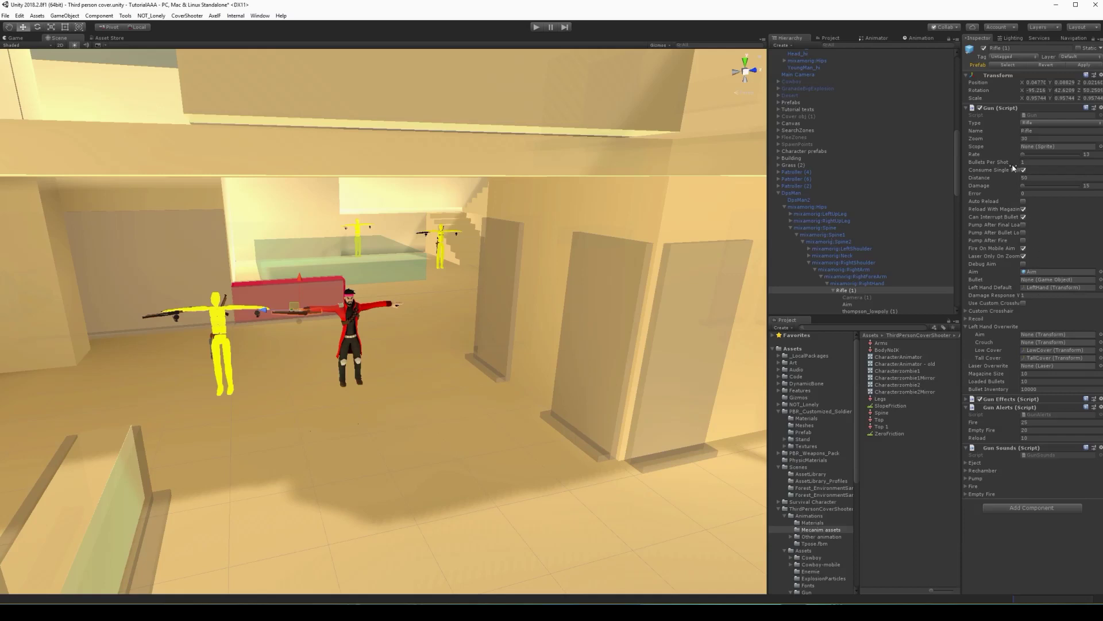
pyautogui.moveTo(743, 198)
pyautogui.mouseDown(button='right')
pyautogui.moveTo(789, 258)
pyautogui.moveTo(670, 339)
pyautogui.moveTo(449, 345)
pyautogui.mouseUp(button='right')
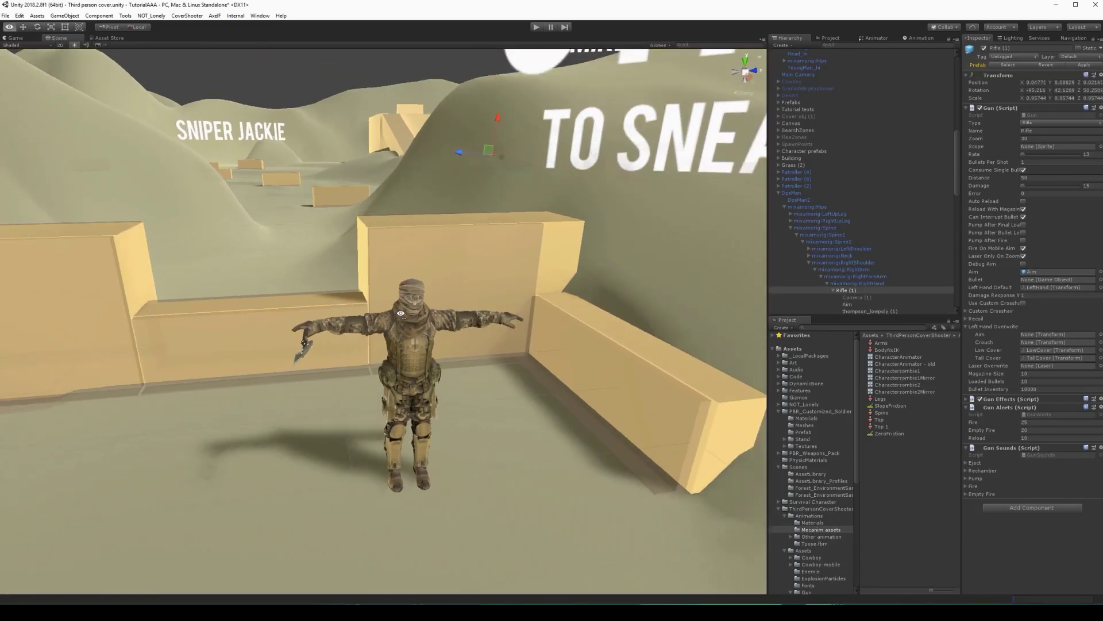
# Select and frame Soldier01, then nudge him along the floor beside the cover walls.
pyautogui.moveTo(449, 346); pyautogui.dragTo(412, 333, button='right')
pyautogui.click(410, 334)
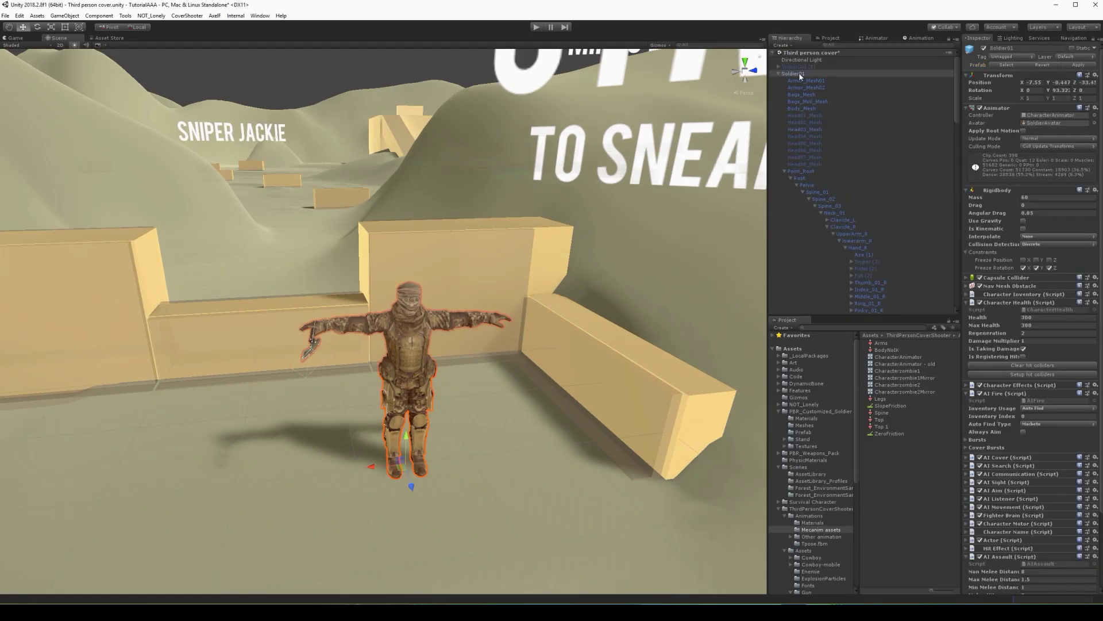
pyautogui.click(779, 75)
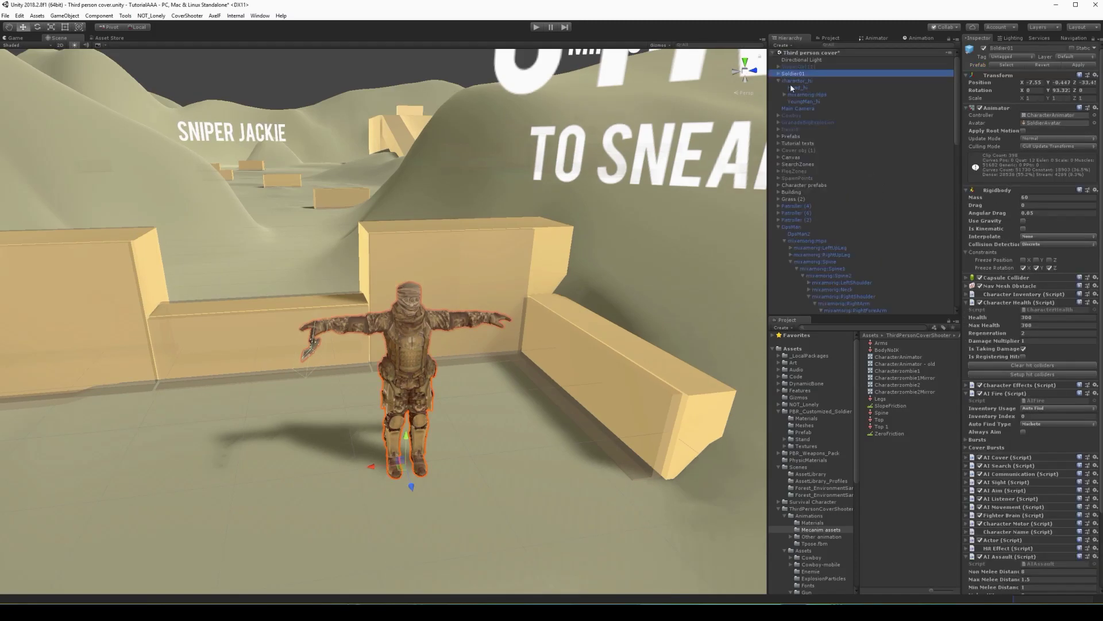
pyautogui.click(797, 80)
pyautogui.doubleClick(797, 74)
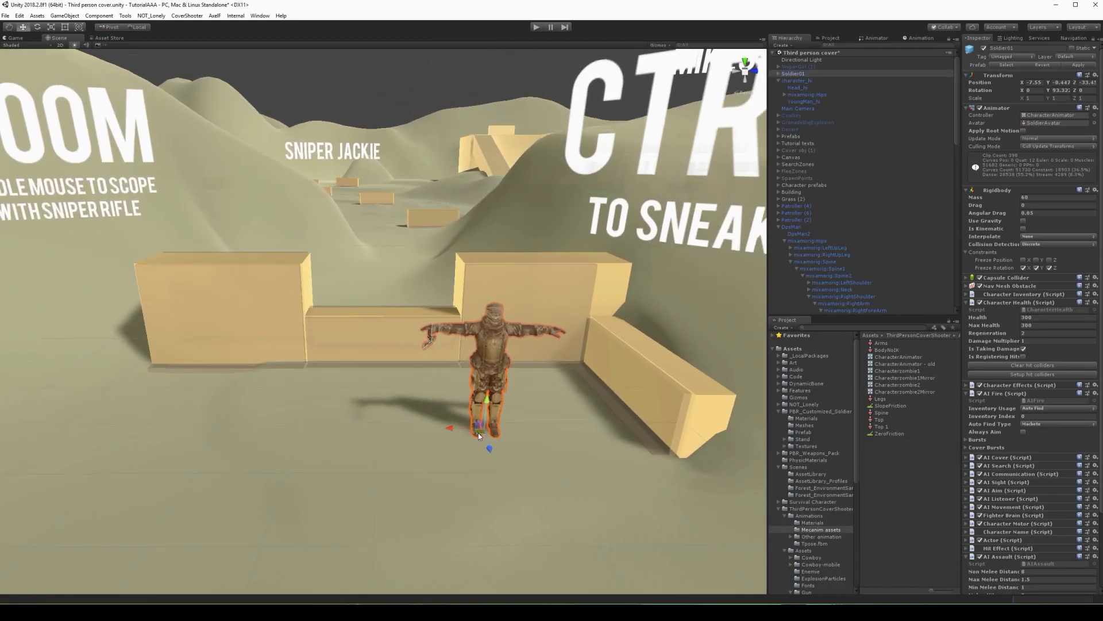
pyautogui.moveTo(478, 433); pyautogui.dragTo(514, 420)
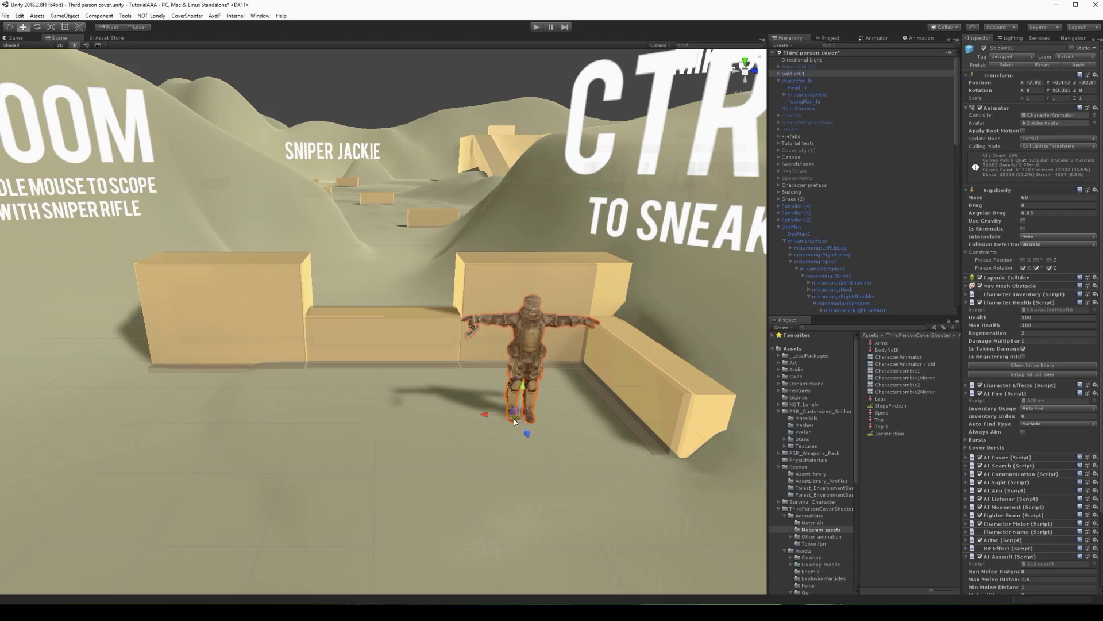
pyautogui.moveTo(514, 420); pyautogui.dragTo(499, 407, button='middle')
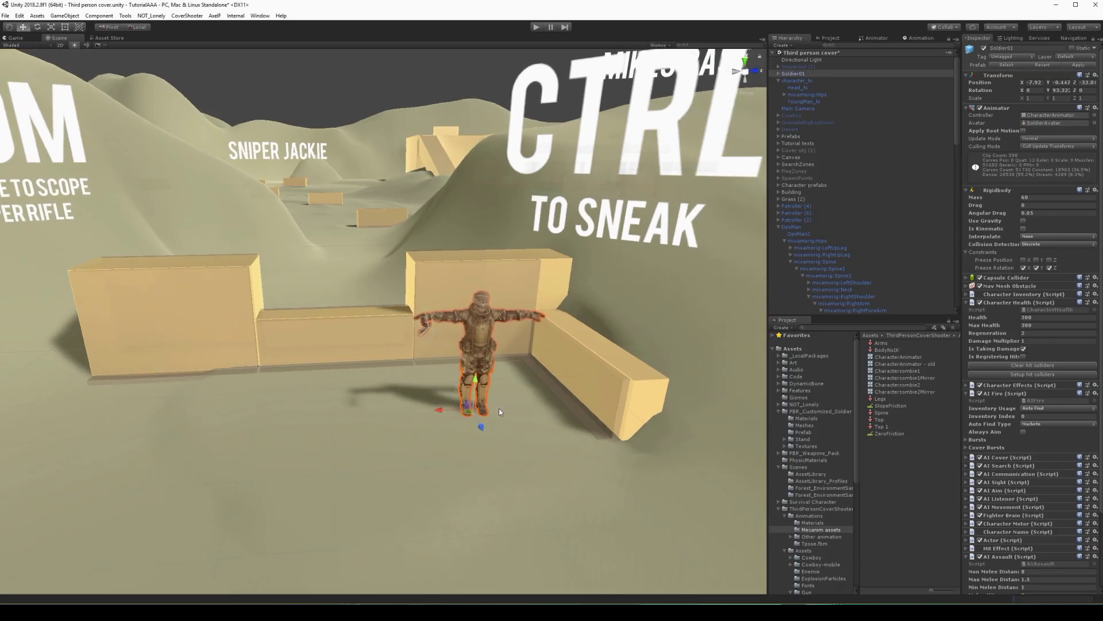